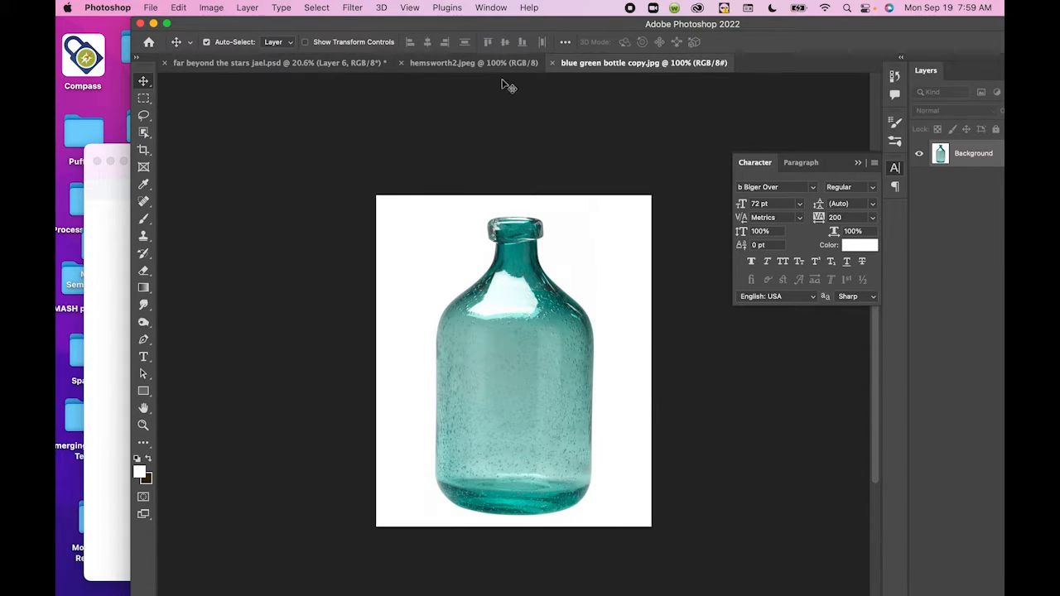
Step: Open the blue green bottle image in the Liquify filter
{"action": "left_click", "coordinate": [348, 8]}
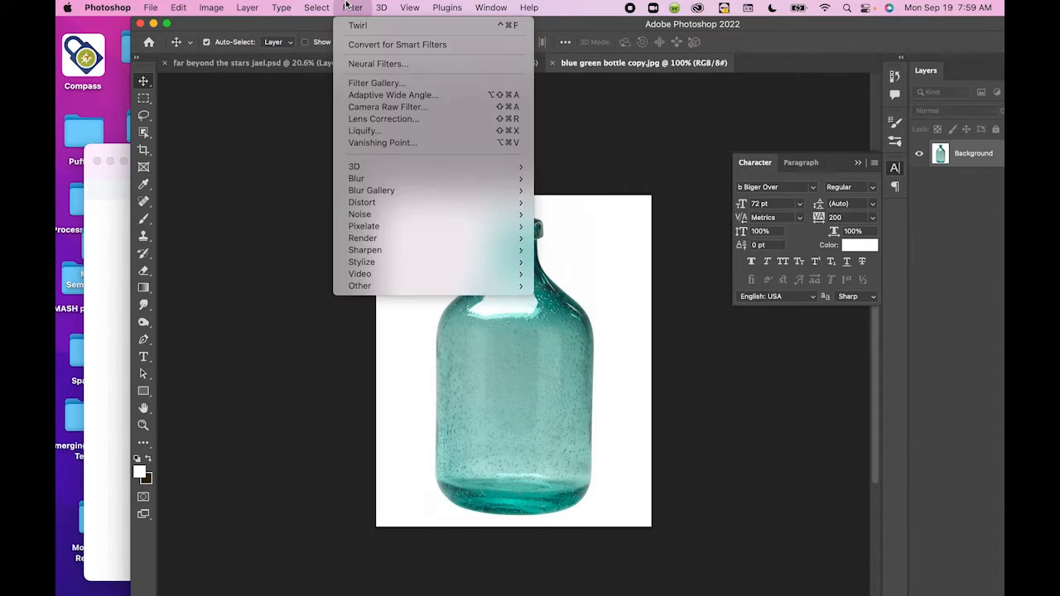
{"action": "left_click", "coordinate": [378, 133]}
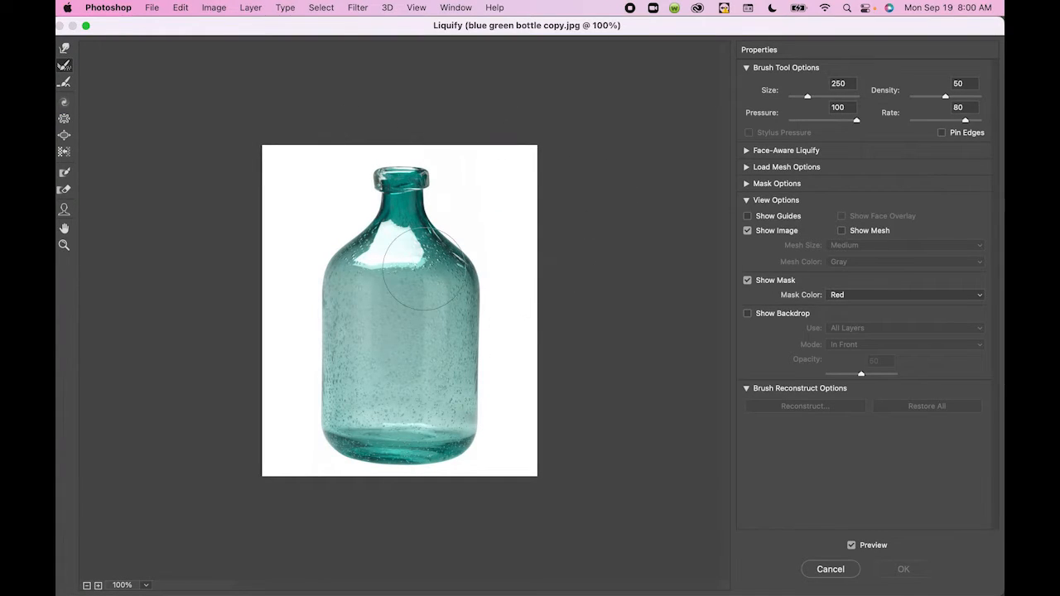
{"action": "left_click_drag", "start_coordinate": [265, 24], "coordinate": [293, 25]}
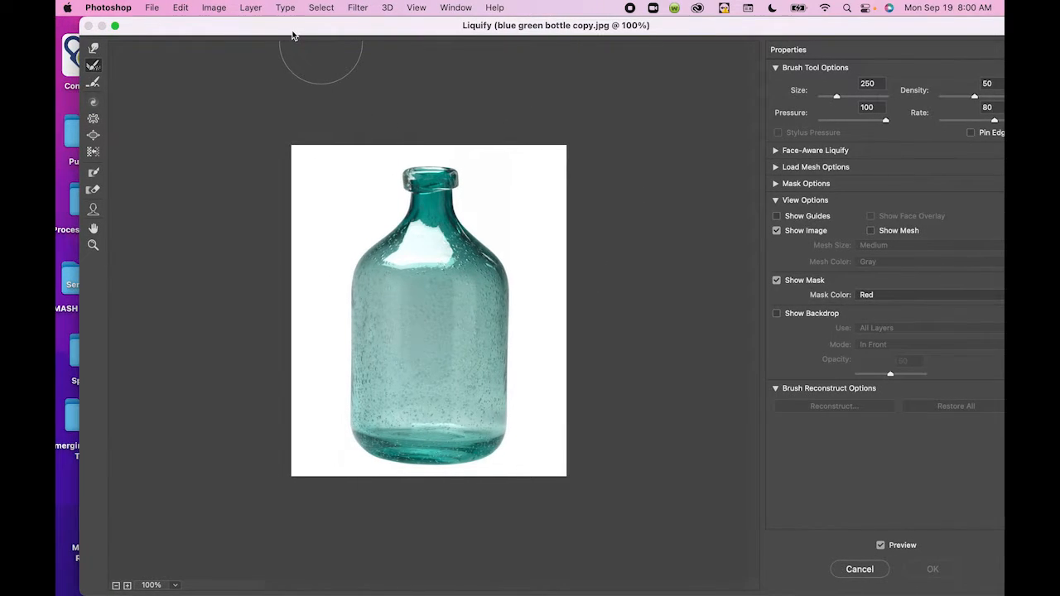
Step: Select the Forward Warp tool and set its brush size to 150
{"action": "left_click", "coordinate": [95, 48]}
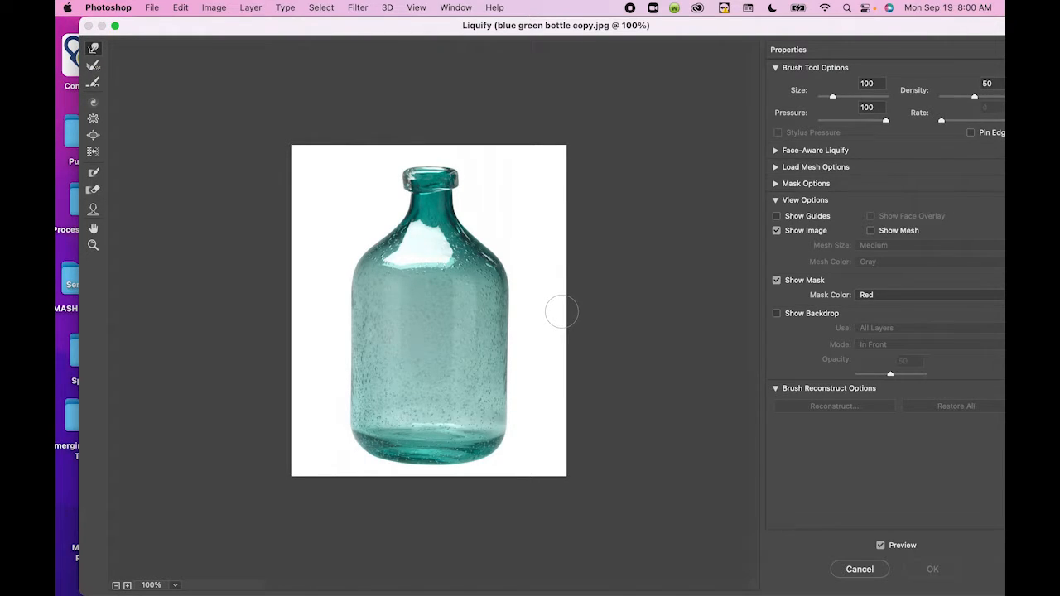
{"action": "left_click_drag", "start_coordinate": [841, 98], "coordinate": [844, 97]}
{"action": "left_click_drag", "start_coordinate": [844, 98], "coordinate": [822, 100]}
{"action": "key", "text": "bracketright"}
{"action": "key", "text": "bracketright"}
{"action": "key", "text": "bracketright"}
{"action": "key", "text": "bracketright"}
{"action": "key", "text": "bracketright"}
{"action": "key", "text": "bracketright"}
{"action": "key", "text": "bracketright"}
Step: Push two pairs of opposing notches into the bottle's sides, one at mid-height and one just above the base
{"action": "left_click_drag", "start_coordinate": [535, 309], "coordinate": [492, 313]}
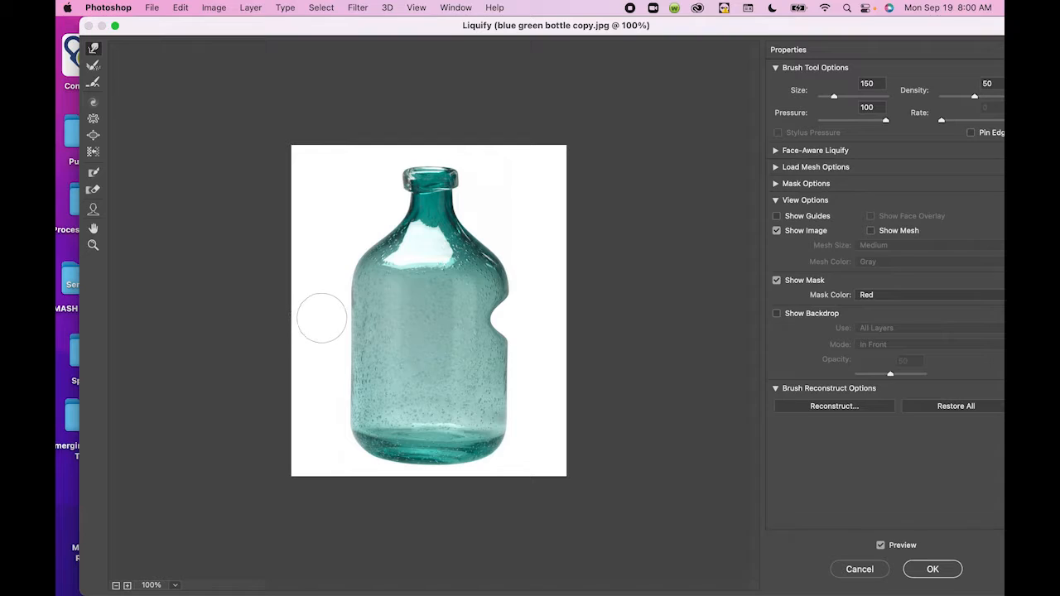
{"action": "left_click_drag", "start_coordinate": [320, 319], "coordinate": [379, 319]}
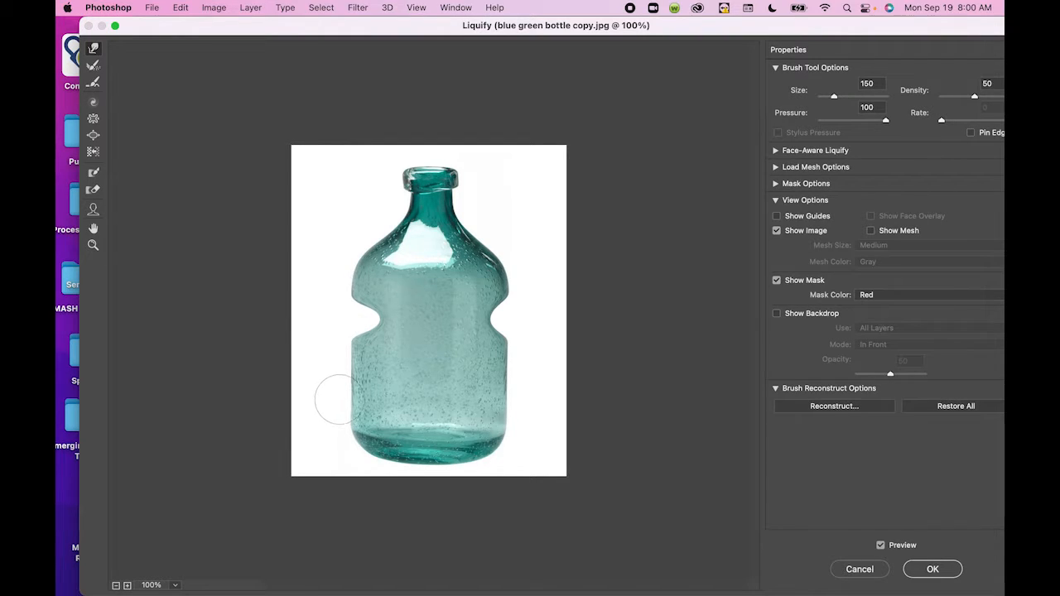
{"action": "left_click_drag", "start_coordinate": [334, 402], "coordinate": [387, 404]}
{"action": "left_click_drag", "start_coordinate": [522, 404], "coordinate": [486, 403]}
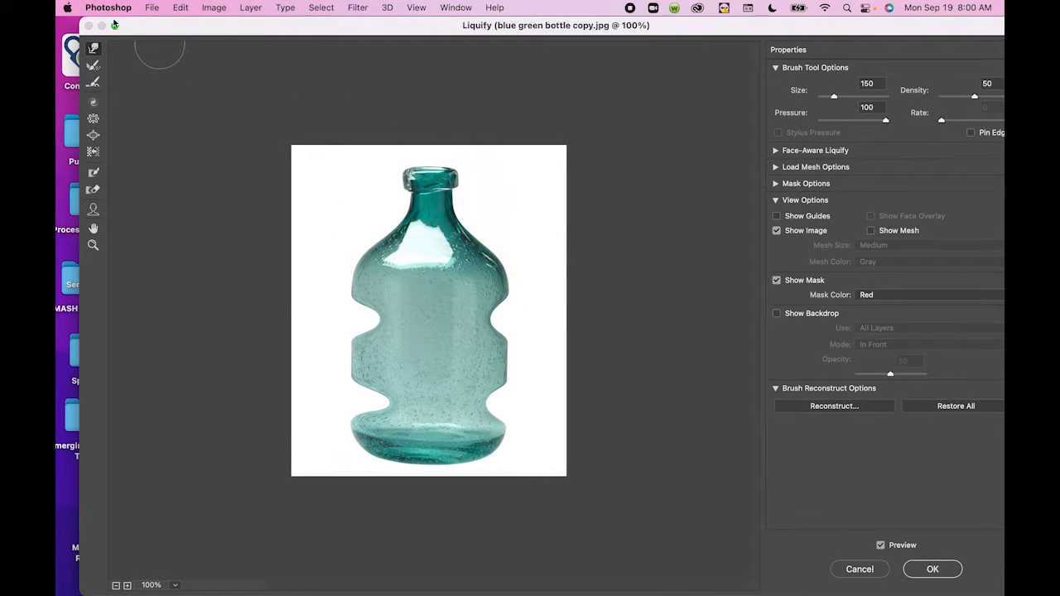
Step: Restore the notched sides of the bottle with the Reconstruct tool at brush size 250
{"action": "left_click", "coordinate": [92, 68]}
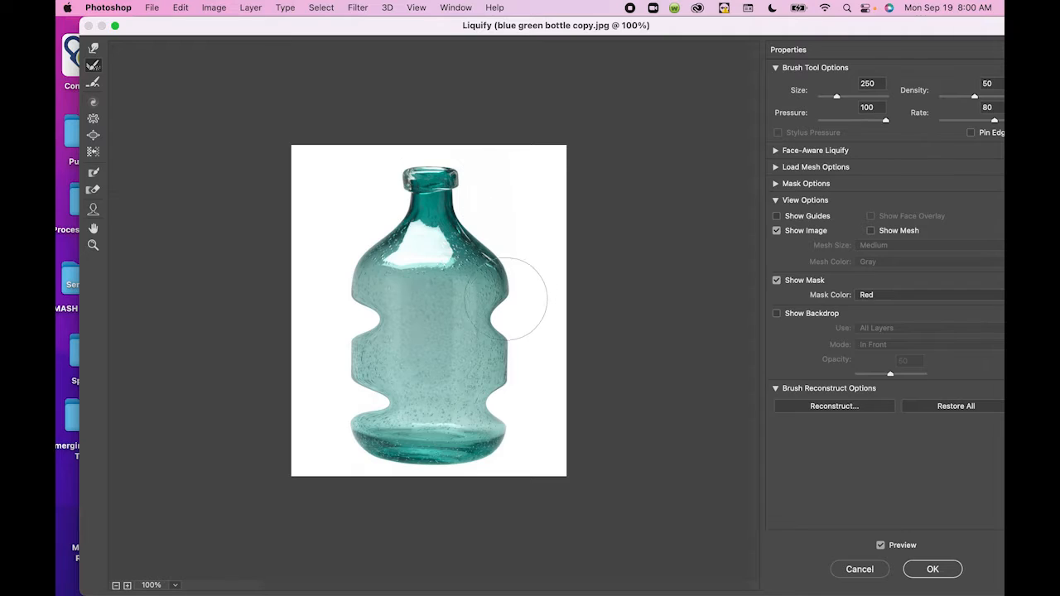
{"action": "mouse_move", "coordinate": [516, 313]}
{"action": "left_mouse_down"}
{"action": "mouse_move", "coordinate": [520, 304]}
{"action": "mouse_move", "coordinate": [504, 326]}
{"action": "mouse_move", "coordinate": [529, 310]}
{"action": "mouse_move", "coordinate": [506, 418]}
{"action": "mouse_move", "coordinate": [497, 398]}
{"action": "left_mouse_up"}
{"action": "mouse_move", "coordinate": [284, 414]}
{"action": "left_mouse_down"}
{"action": "mouse_move", "coordinate": [391, 398]}
{"action": "mouse_move", "coordinate": [361, 398]}
{"action": "mouse_move", "coordinate": [396, 309]}
{"action": "mouse_move", "coordinate": [313, 311]}
{"action": "mouse_move", "coordinate": [354, 326]}
{"action": "mouse_move", "coordinate": [345, 307]}
{"action": "mouse_move", "coordinate": [331, 467]}
{"action": "mouse_move", "coordinate": [331, 308]}
{"action": "mouse_move", "coordinate": [348, 402]}
{"action": "mouse_move", "coordinate": [364, 303]}
{"action": "mouse_move", "coordinate": [346, 272]}
{"action": "left_mouse_up"}
{"action": "mouse_move", "coordinate": [525, 370]}
{"action": "left_mouse_down"}
{"action": "mouse_move", "coordinate": [537, 441]}
{"action": "mouse_move", "coordinate": [526, 390]}
{"action": "mouse_move", "coordinate": [499, 403]}
{"action": "left_mouse_up"}
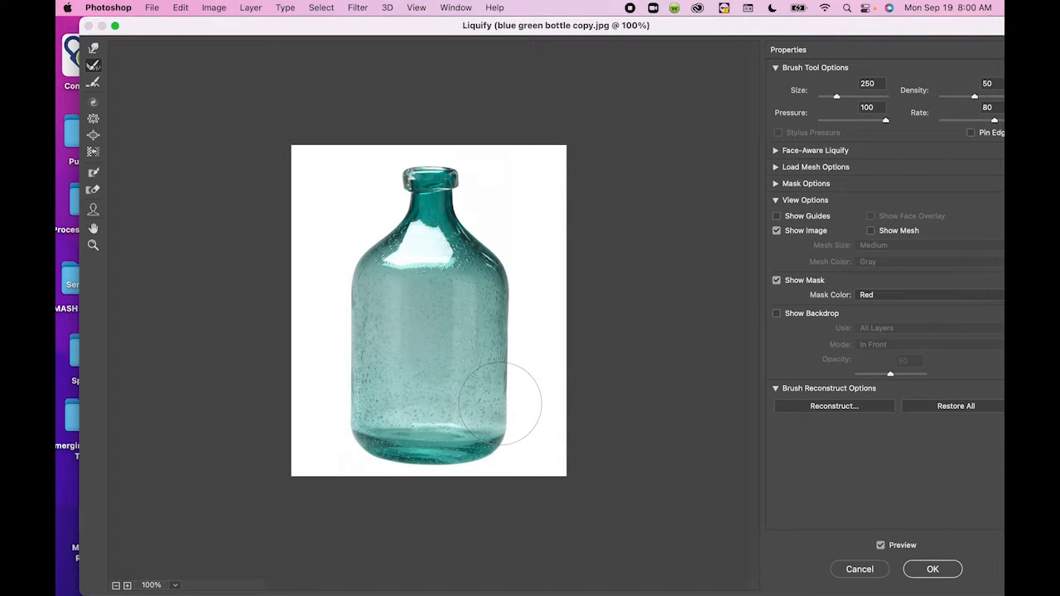
Step: Distort the bottle's lower-left side and base into ragged ripples with the Forward Warp tool at brush size 150
{"action": "left_click", "coordinate": [92, 81]}
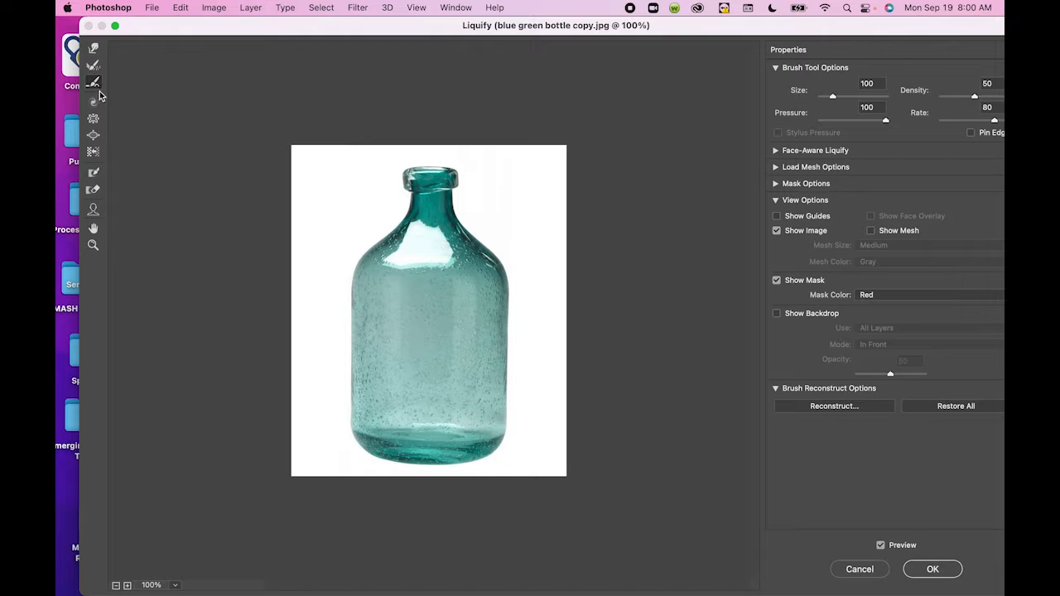
{"action": "left_click", "coordinate": [93, 48]}
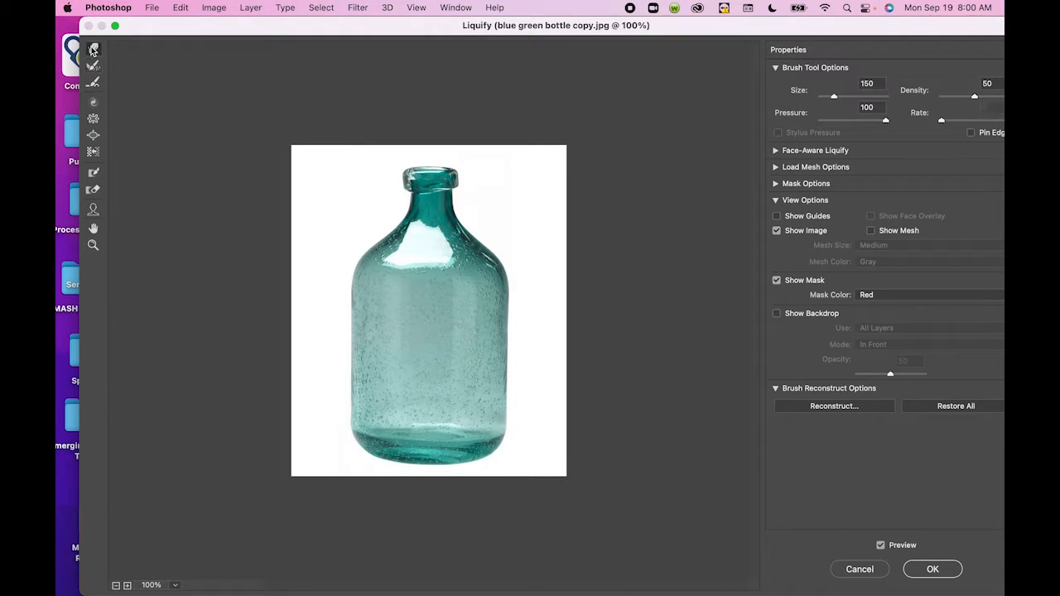
{"action": "mouse_move", "coordinate": [353, 309]}
{"action": "left_mouse_down"}
{"action": "mouse_move", "coordinate": [366, 331]}
{"action": "mouse_move", "coordinate": [479, 415]}
{"action": "mouse_move", "coordinate": [359, 363]}
{"action": "mouse_move", "coordinate": [361, 350]}
{"action": "mouse_move", "coordinate": [441, 467]}
{"action": "mouse_move", "coordinate": [331, 385]}
{"action": "left_mouse_up"}
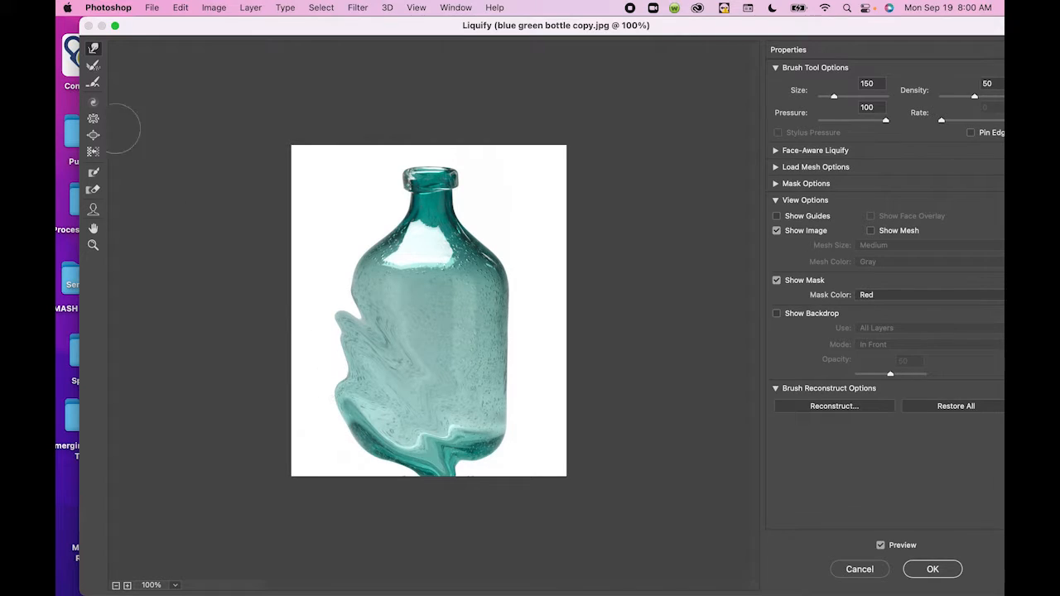
Step: Smooth the rippled lower-left glass at brush size 100, and restore the bottle's shape with the Reconstruct tool at brush size 250
{"action": "left_click", "coordinate": [93, 82]}
{"action": "mouse_move", "coordinate": [414, 452]}
{"action": "left_mouse_down"}
{"action": "mouse_move", "coordinate": [452, 428]}
{"action": "mouse_move", "coordinate": [402, 428]}
{"action": "mouse_move", "coordinate": [411, 467]}
{"action": "mouse_move", "coordinate": [472, 483]}
{"action": "mouse_move", "coordinate": [436, 481]}
{"action": "mouse_move", "coordinate": [474, 433]}
{"action": "mouse_move", "coordinate": [414, 409]}
{"action": "mouse_move", "coordinate": [397, 357]}
{"action": "mouse_move", "coordinate": [372, 355]}
{"action": "mouse_move", "coordinate": [382, 332]}
{"action": "left_mouse_up"}
{"action": "mouse_move", "coordinate": [350, 285]}
{"action": "left_mouse_down"}
{"action": "mouse_move", "coordinate": [438, 372]}
{"action": "mouse_move", "coordinate": [377, 358]}
{"action": "mouse_move", "coordinate": [312, 296]}
{"action": "left_mouse_up"}
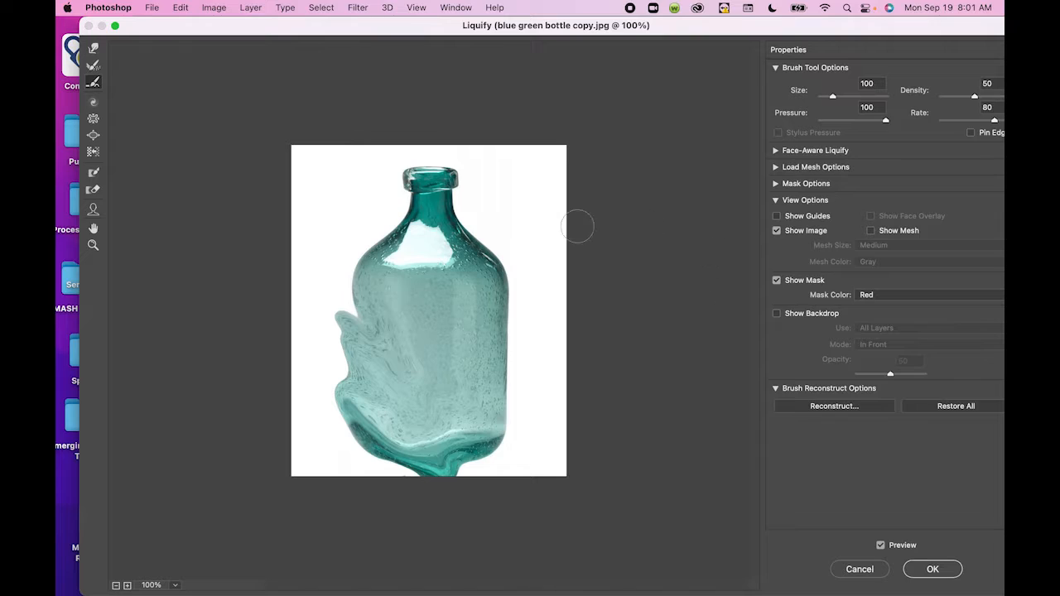
{"action": "left_click", "coordinate": [94, 66]}
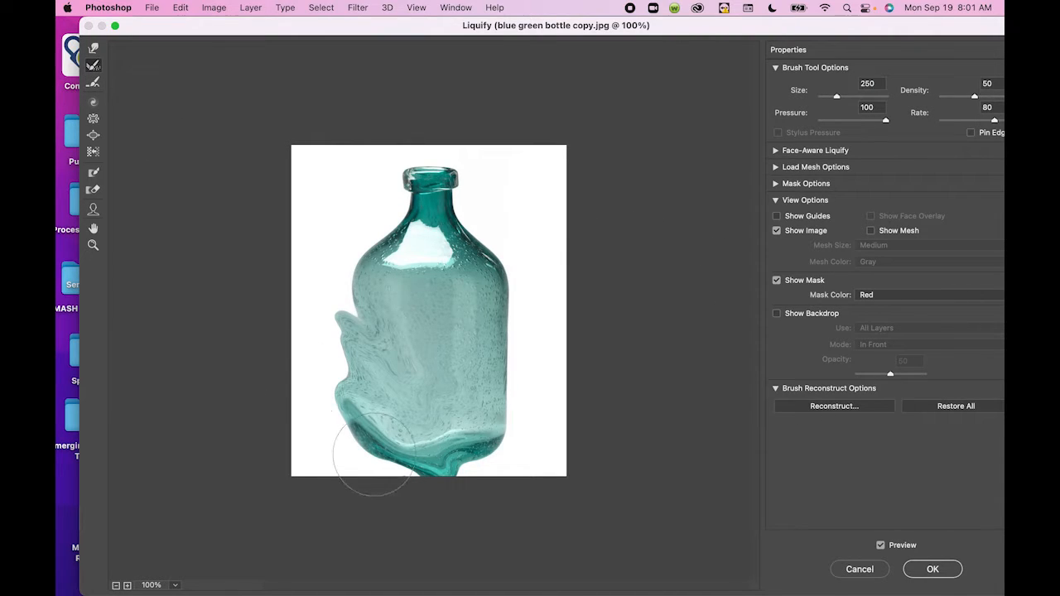
{"action": "mouse_move", "coordinate": [355, 449]}
{"action": "left_mouse_down"}
{"action": "mouse_move", "coordinate": [360, 224]}
{"action": "mouse_move", "coordinate": [334, 381]}
{"action": "mouse_move", "coordinate": [330, 358]}
{"action": "mouse_move", "coordinate": [346, 322]}
{"action": "mouse_move", "coordinate": [355, 357]}
{"action": "mouse_move", "coordinate": [346, 435]}
{"action": "mouse_move", "coordinate": [507, 490]}
{"action": "mouse_move", "coordinate": [492, 456]}
{"action": "mouse_move", "coordinate": [426, 452]}
{"action": "mouse_move", "coordinate": [469, 440]}
{"action": "mouse_move", "coordinate": [439, 388]}
{"action": "mouse_move", "coordinate": [365, 461]}
{"action": "mouse_move", "coordinate": [403, 412]}
{"action": "mouse_move", "coordinate": [436, 324]}
{"action": "mouse_move", "coordinate": [365, 320]}
{"action": "mouse_move", "coordinate": [382, 473]}
{"action": "mouse_move", "coordinate": [431, 462]}
{"action": "mouse_move", "coordinate": [402, 480]}
{"action": "mouse_move", "coordinate": [500, 479]}
{"action": "mouse_move", "coordinate": [371, 455]}
{"action": "left_mouse_up"}
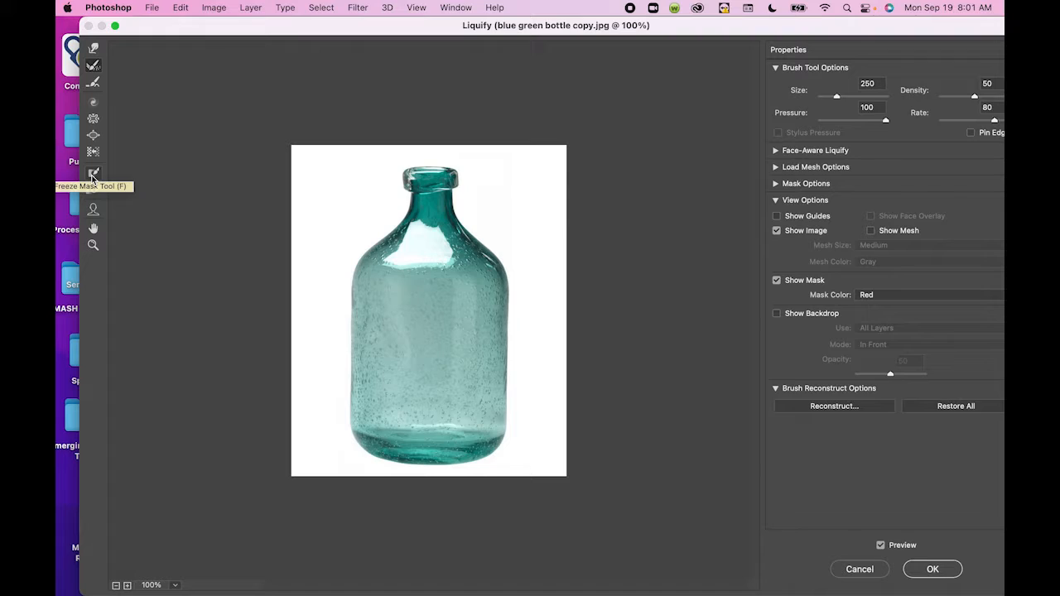
Step: Freeze a solid band across the bottle's shoulders with the Freeze Mask tool at brush size 100 in red
{"action": "left_click", "coordinate": [93, 174]}
{"action": "mouse_move", "coordinate": [361, 260]}
{"action": "left_mouse_down"}
{"action": "mouse_move", "coordinate": [387, 240]}
{"action": "mouse_move", "coordinate": [372, 250]}
{"action": "mouse_move", "coordinate": [415, 263]}
{"action": "mouse_move", "coordinate": [502, 275]}
{"action": "left_mouse_up"}
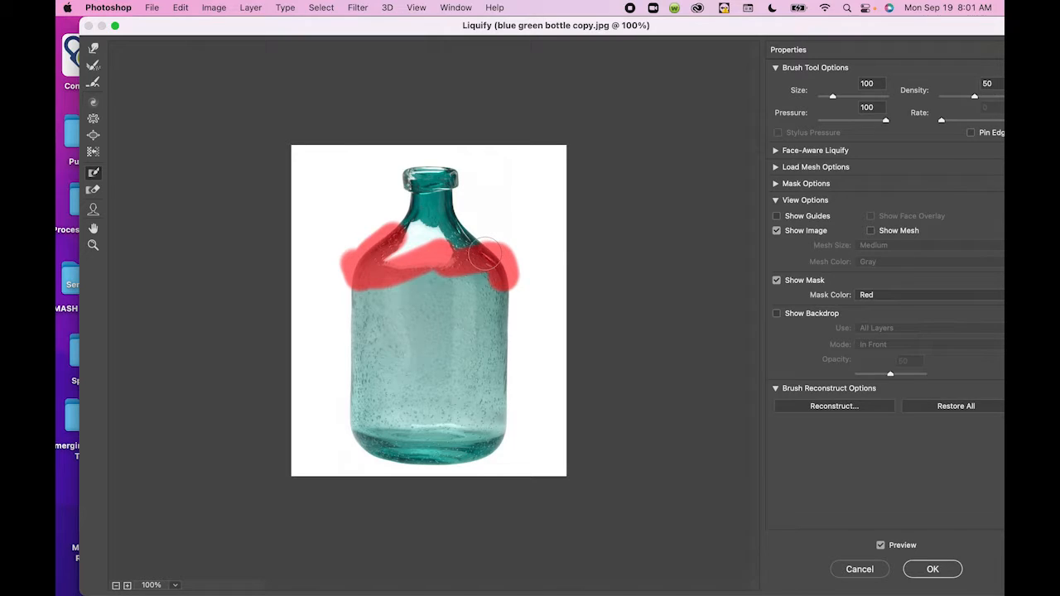
{"action": "left_click", "coordinate": [899, 296]}
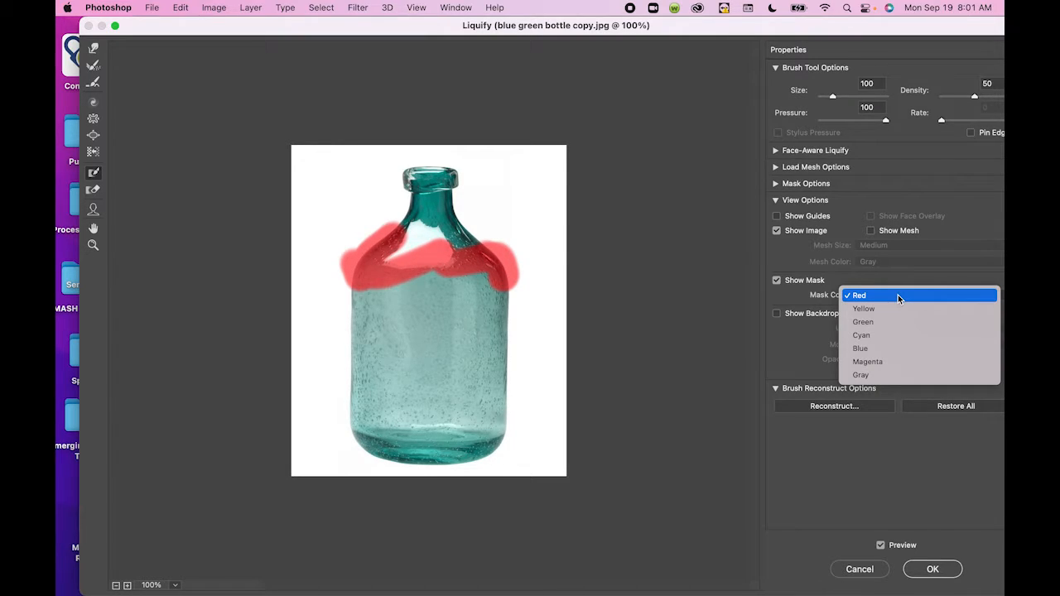
{"action": "left_click", "coordinate": [897, 295]}
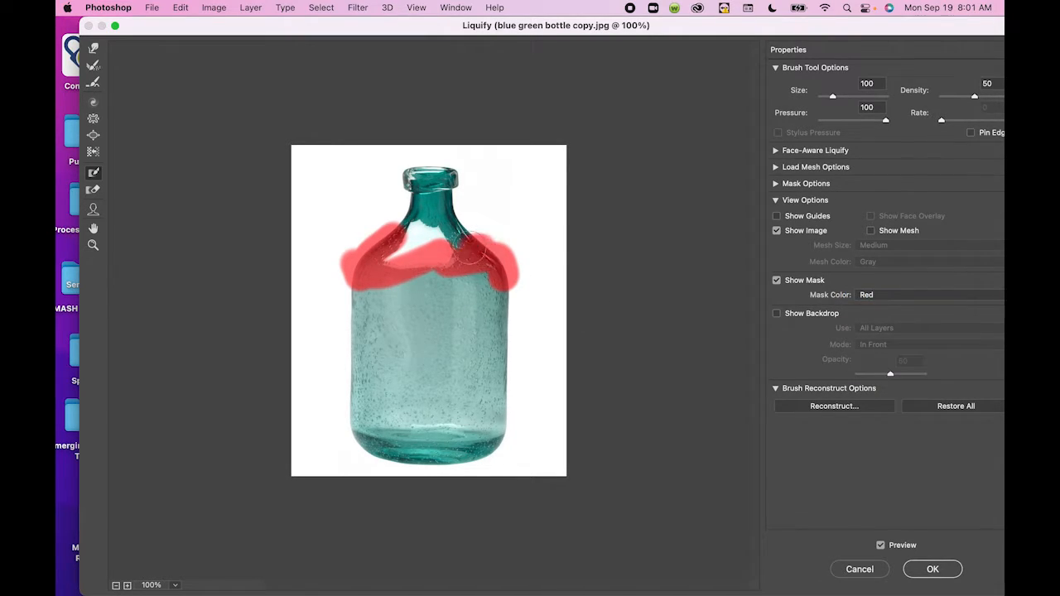
{"action": "mouse_move", "coordinate": [377, 249]}
{"action": "left_mouse_down"}
{"action": "mouse_move", "coordinate": [451, 235]}
{"action": "mouse_move", "coordinate": [485, 242]}
{"action": "mouse_move", "coordinate": [486, 256]}
{"action": "left_mouse_up"}
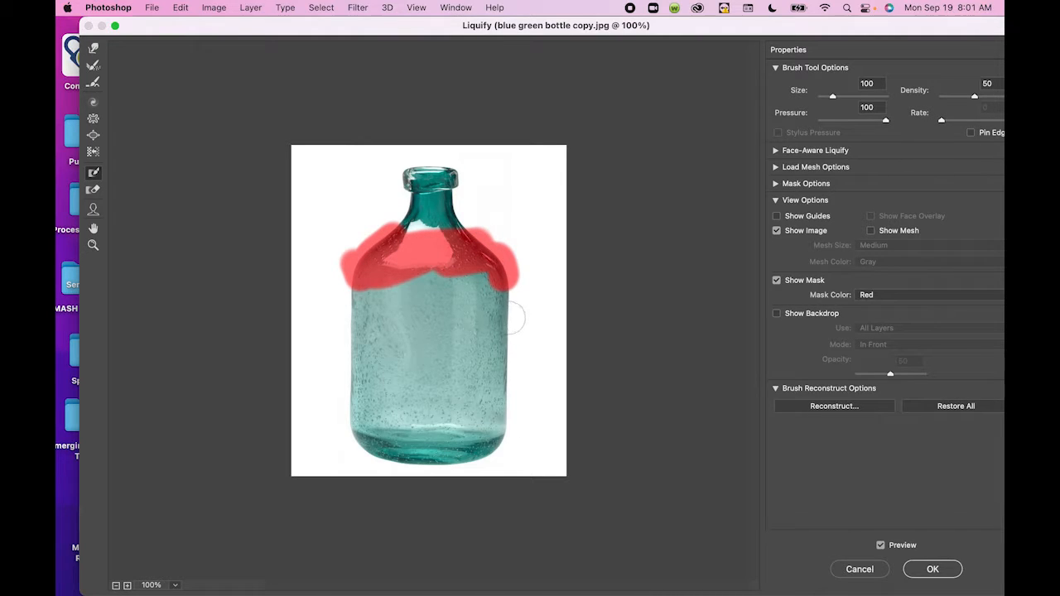
Step: Set the Freeze Mask brush size to 300 and freeze the center of the bottle's body down to its base
{"action": "key", "text": "bracketright"}
{"action": "key", "text": "bracketright"}
{"action": "key", "text": "bracketright"}
{"action": "key", "text": "bracketright"}
{"action": "key", "text": "bracketright"}
{"action": "mouse_move", "coordinate": [441, 285]}
{"action": "left_mouse_down"}
{"action": "mouse_move", "coordinate": [437, 306]}
{"action": "mouse_move", "coordinate": [418, 285]}
{"action": "mouse_move", "coordinate": [432, 401]}
{"action": "left_mouse_up"}
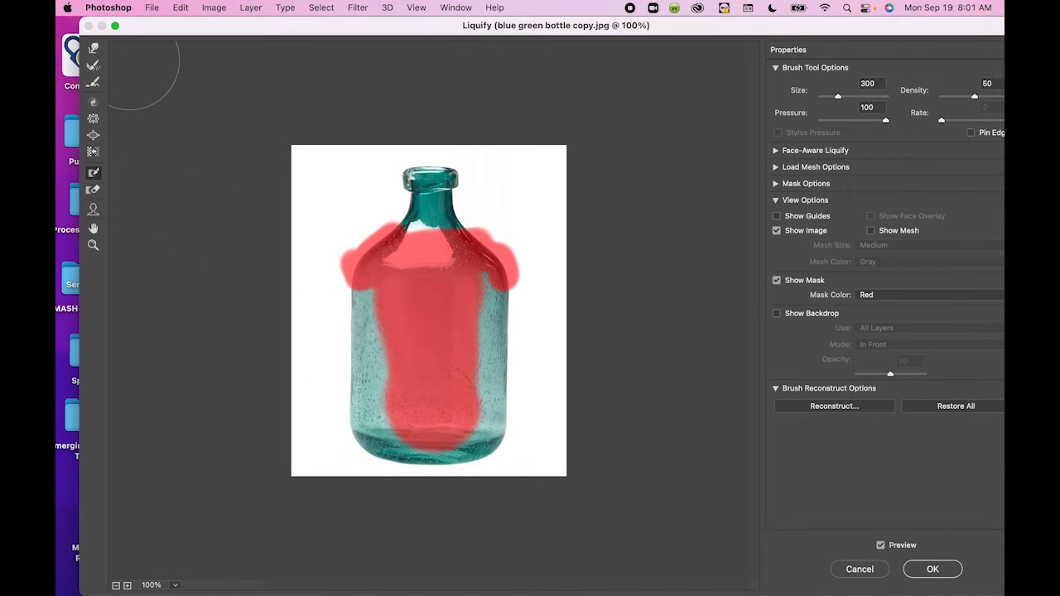
Step: Push deep notches into the unfrozen left and right sides of the bottle with the Forward Warp tool at brush size 150
{"action": "left_click", "coordinate": [93, 48]}
{"action": "mouse_move", "coordinate": [319, 296]}
{"action": "left_mouse_down"}
{"action": "mouse_move", "coordinate": [342, 303]}
{"action": "mouse_move", "coordinate": [361, 340]}
{"action": "mouse_move", "coordinate": [346, 342]}
{"action": "mouse_move", "coordinate": [368, 362]}
{"action": "left_mouse_up"}
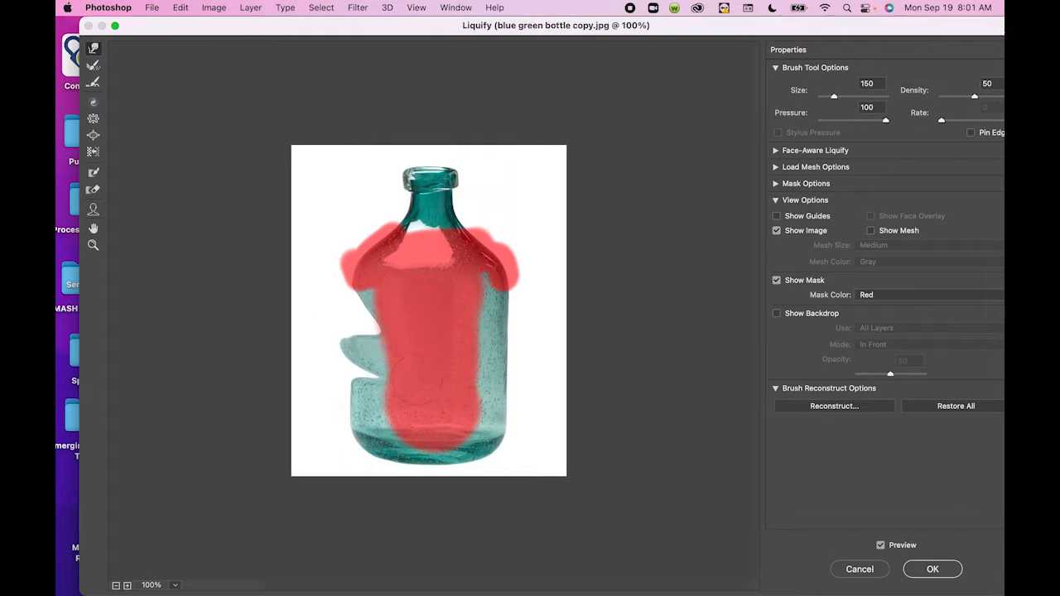
{"action": "left_click_drag", "start_coordinate": [535, 369], "coordinate": [476, 371]}
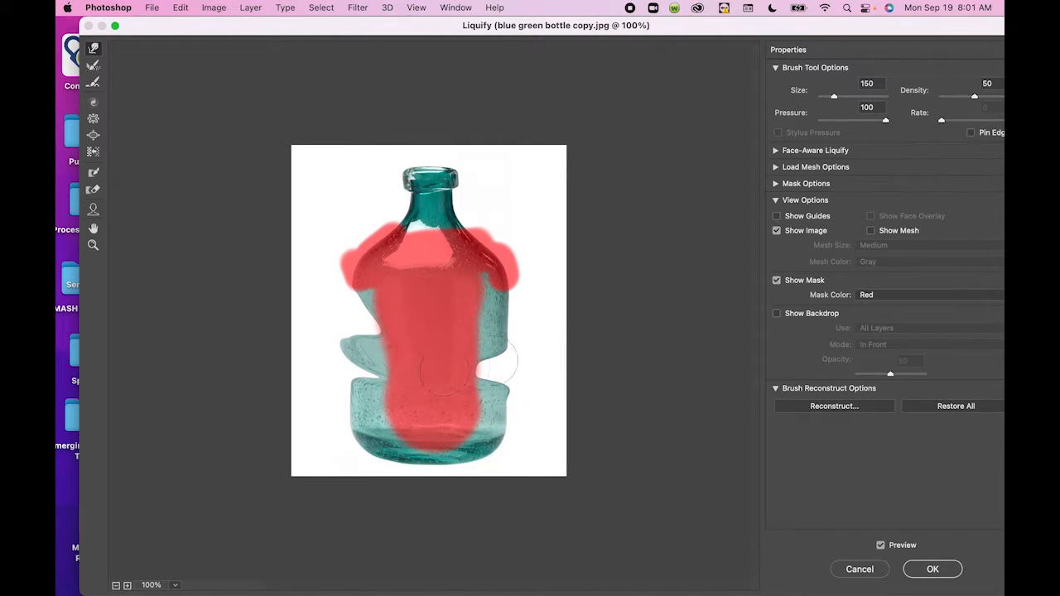
{"action": "left_click_drag", "start_coordinate": [568, 338], "coordinate": [513, 341]}
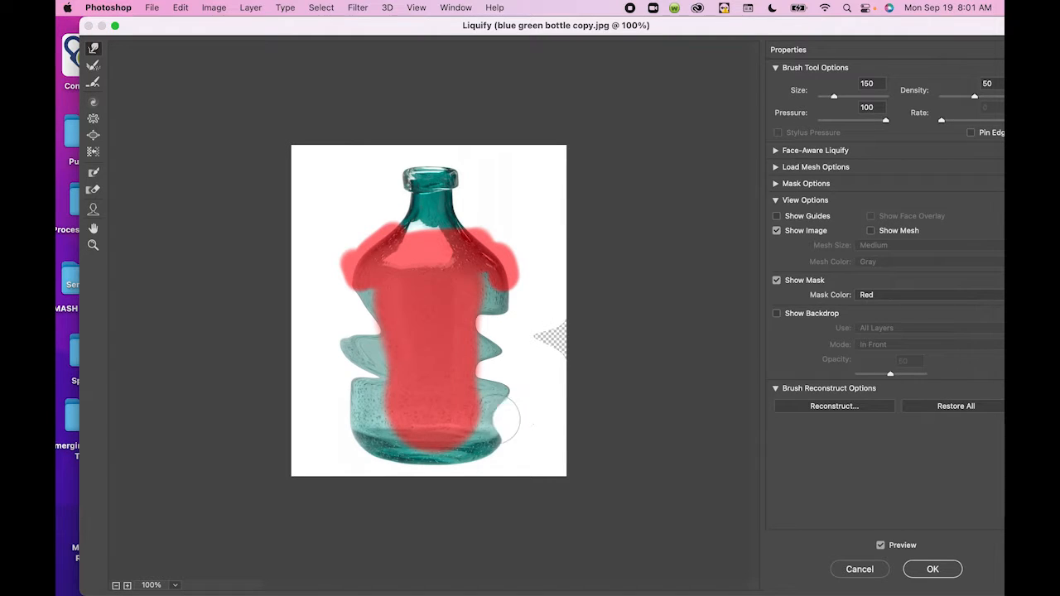
{"action": "left_click_drag", "start_coordinate": [331, 422], "coordinate": [430, 424]}
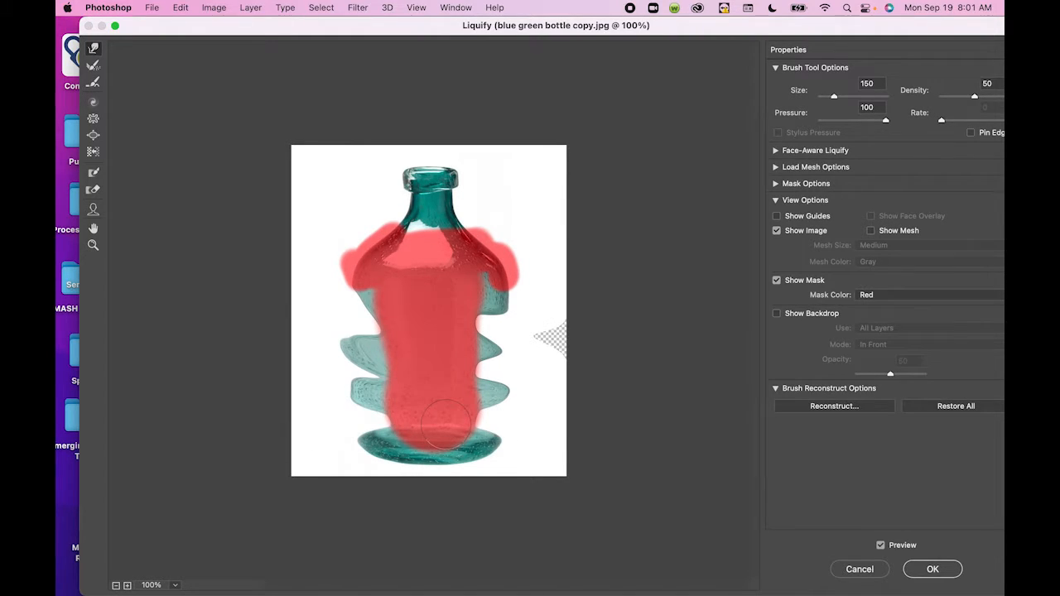
Step: Thaw the mask over the bottle's outer shoulders and upper-left body with the Thaw Mask tool at brush size 100
{"action": "left_click", "coordinate": [92, 190]}
{"action": "mouse_move", "coordinate": [388, 212]}
{"action": "left_mouse_down"}
{"action": "mouse_move", "coordinate": [338, 267]}
{"action": "mouse_move", "coordinate": [364, 281]}
{"action": "mouse_move", "coordinate": [393, 327]}
{"action": "mouse_move", "coordinate": [380, 326]}
{"action": "left_mouse_up"}
{"action": "mouse_move", "coordinate": [544, 279]}
{"action": "left_mouse_down"}
{"action": "mouse_move", "coordinate": [472, 199]}
{"action": "mouse_move", "coordinate": [525, 293]}
{"action": "left_mouse_up"}
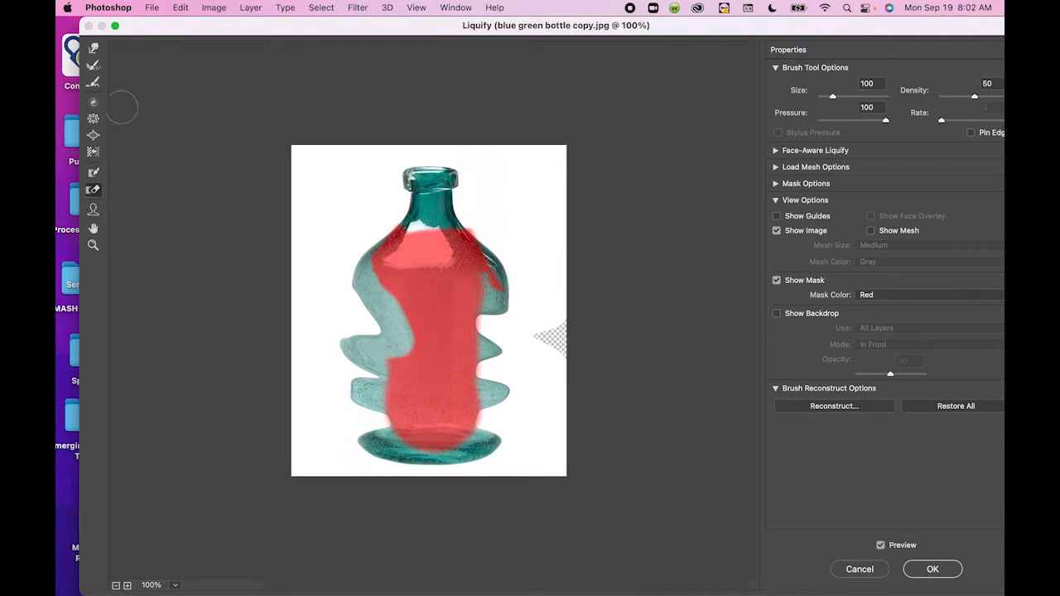
Step: Reconstruct the bottle's warped sides at brush size 250 and thaw the mask over the shoulders and body at brush size 100
{"action": "left_click", "coordinate": [93, 65]}
{"action": "mouse_move", "coordinate": [377, 323]}
{"action": "left_mouse_down"}
{"action": "mouse_move", "coordinate": [346, 438]}
{"action": "mouse_move", "coordinate": [354, 301]}
{"action": "left_mouse_up"}
{"action": "mouse_move", "coordinate": [497, 438]}
{"action": "left_mouse_down"}
{"action": "mouse_move", "coordinate": [507, 308]}
{"action": "mouse_move", "coordinate": [489, 398]}
{"action": "mouse_move", "coordinate": [503, 311]}
{"action": "left_mouse_up"}
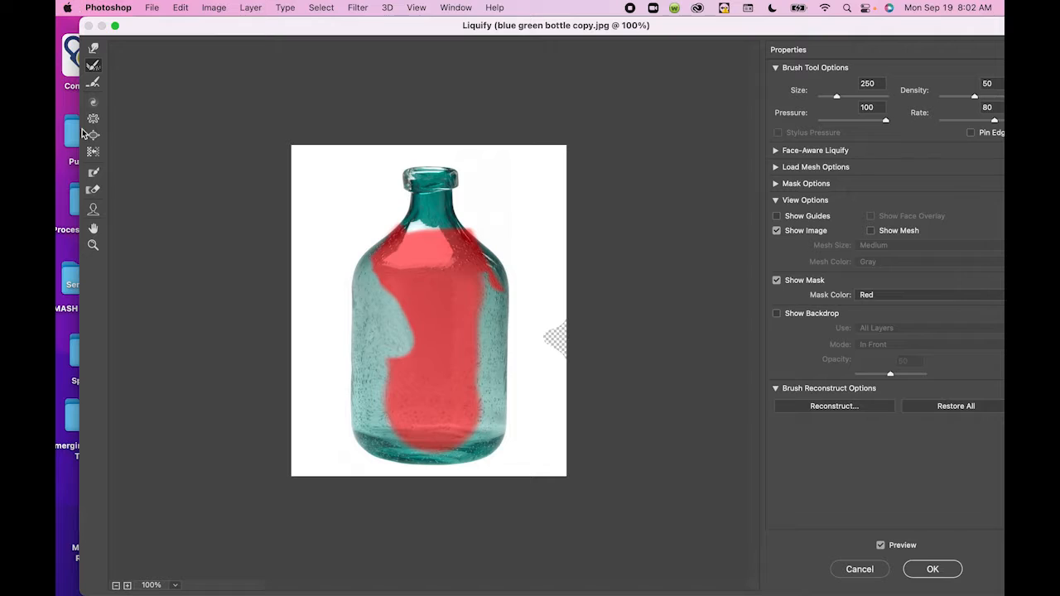
{"action": "left_click", "coordinate": [93, 188]}
{"action": "mouse_move", "coordinate": [429, 285]}
{"action": "left_mouse_down"}
{"action": "mouse_move", "coordinate": [455, 224]}
{"action": "mouse_move", "coordinate": [446, 470]}
{"action": "mouse_move", "coordinate": [471, 242]}
{"action": "mouse_move", "coordinate": [463, 291]}
{"action": "mouse_move", "coordinate": [483, 246]}
{"action": "mouse_move", "coordinate": [395, 216]}
{"action": "mouse_move", "coordinate": [412, 248]}
{"action": "mouse_move", "coordinate": [387, 244]}
{"action": "mouse_move", "coordinate": [398, 299]}
{"action": "mouse_move", "coordinate": [308, 389]}
{"action": "mouse_move", "coordinate": [405, 388]}
{"action": "mouse_move", "coordinate": [425, 335]}
{"action": "mouse_move", "coordinate": [414, 369]}
{"action": "mouse_move", "coordinate": [413, 341]}
{"action": "mouse_move", "coordinate": [408, 353]}
{"action": "mouse_move", "coordinate": [433, 390]}
{"action": "mouse_move", "coordinate": [417, 455]}
{"action": "mouse_move", "coordinate": [421, 424]}
{"action": "left_mouse_up"}
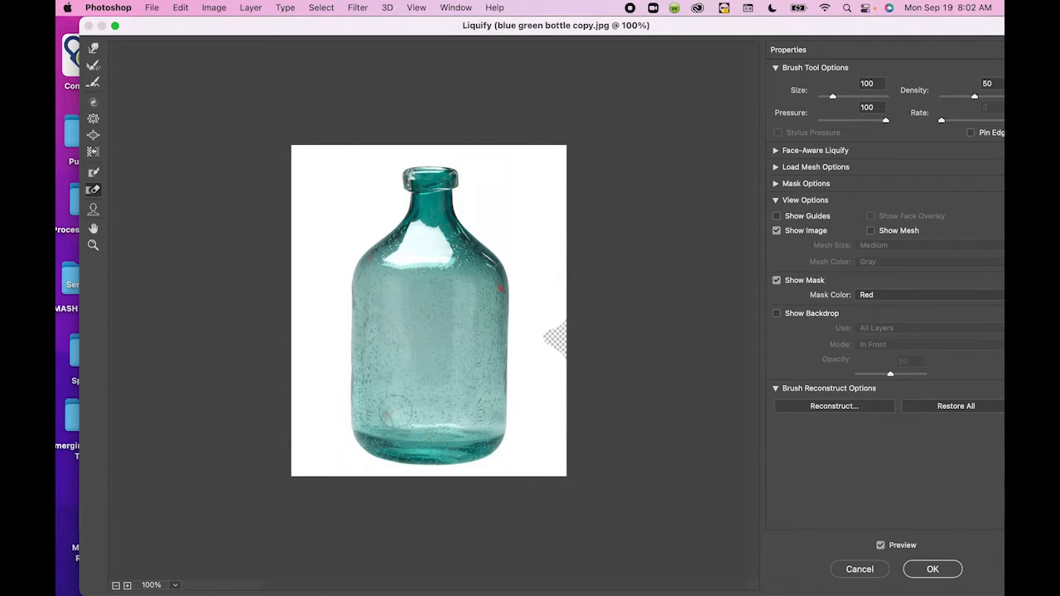
Step: Twirl the white highlight on the bottle's shoulder clockwise at brush size 300
{"action": "left_click", "coordinate": [92, 101]}
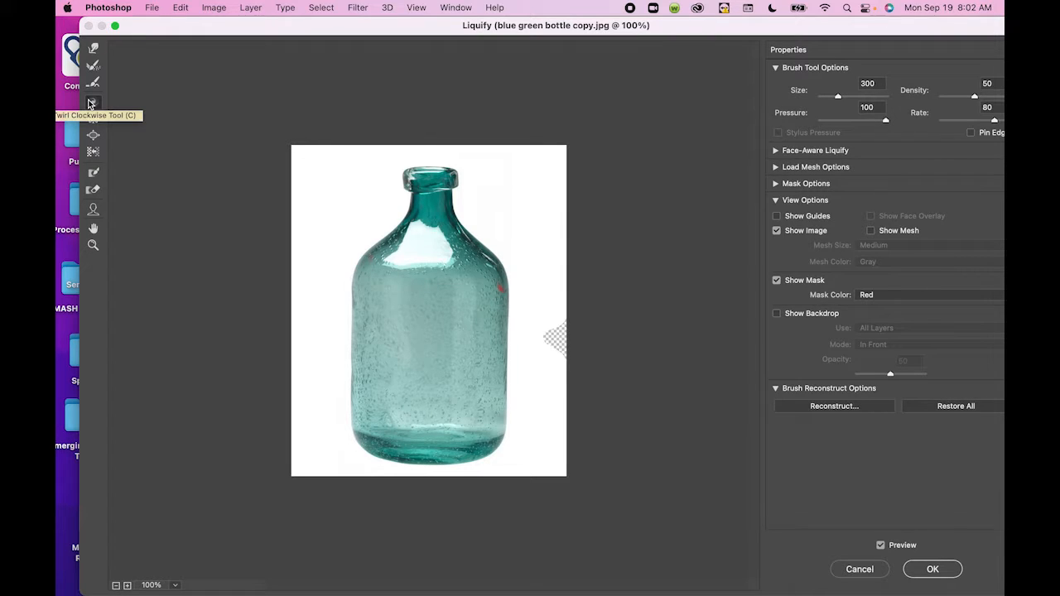
{"action": "mouse_move", "coordinate": [433, 266]}
{"action": "left_mouse_down"}
{"action": "mouse_move", "coordinate": [414, 301]}
{"action": "mouse_move", "coordinate": [434, 258]}
{"action": "mouse_move", "coordinate": [437, 271]}
{"action": "mouse_move", "coordinate": [435, 269]}
{"action": "left_mouse_up"}
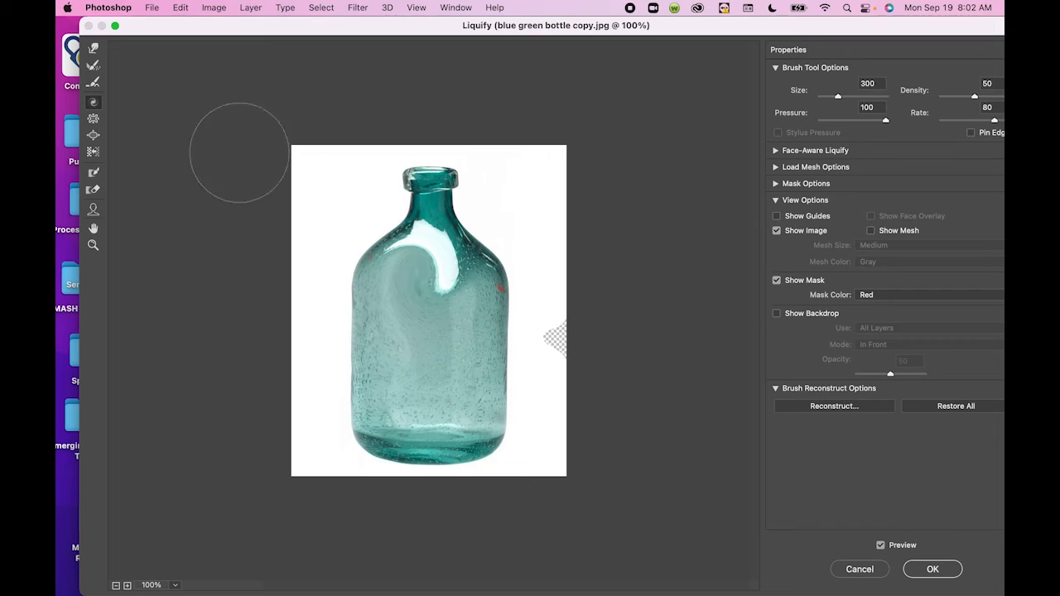
Step: Pucker the bottle's rim, and bloat spots on the rim, shoulder highlight and left side at brush size 100
{"action": "left_click", "coordinate": [92, 120]}
{"action": "left_click_drag", "start_coordinate": [417, 248], "coordinate": [410, 202]}
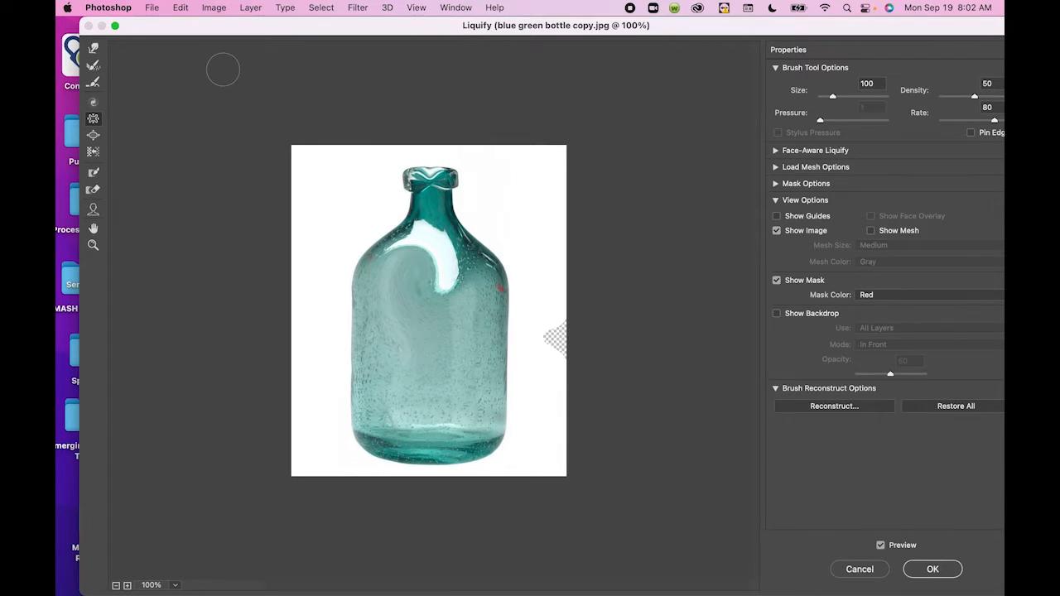
{"action": "left_click", "coordinate": [94, 135]}
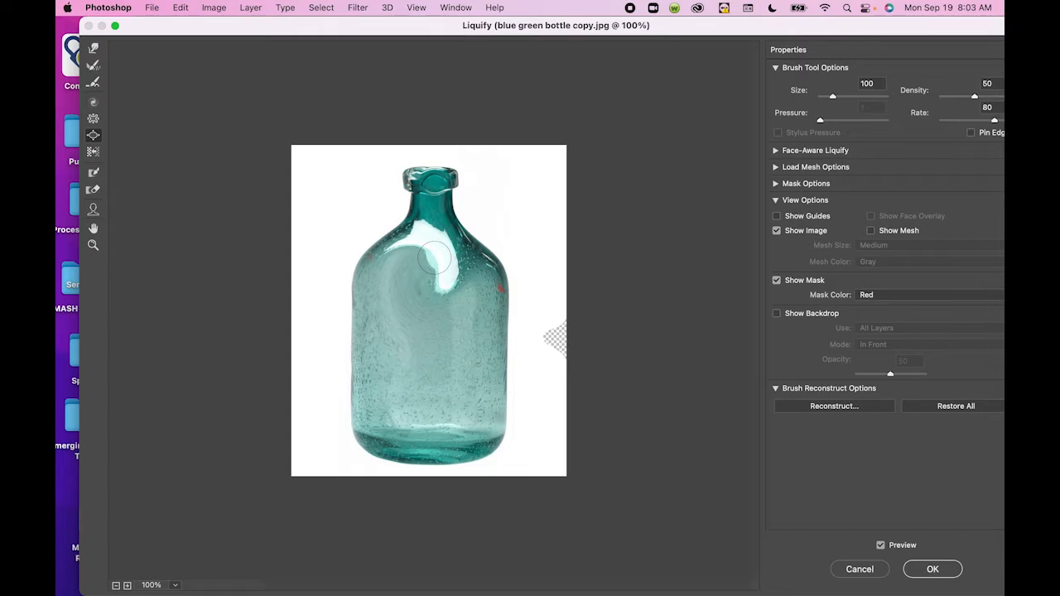
{"action": "left_click_drag", "start_coordinate": [434, 259], "coordinate": [453, 244]}
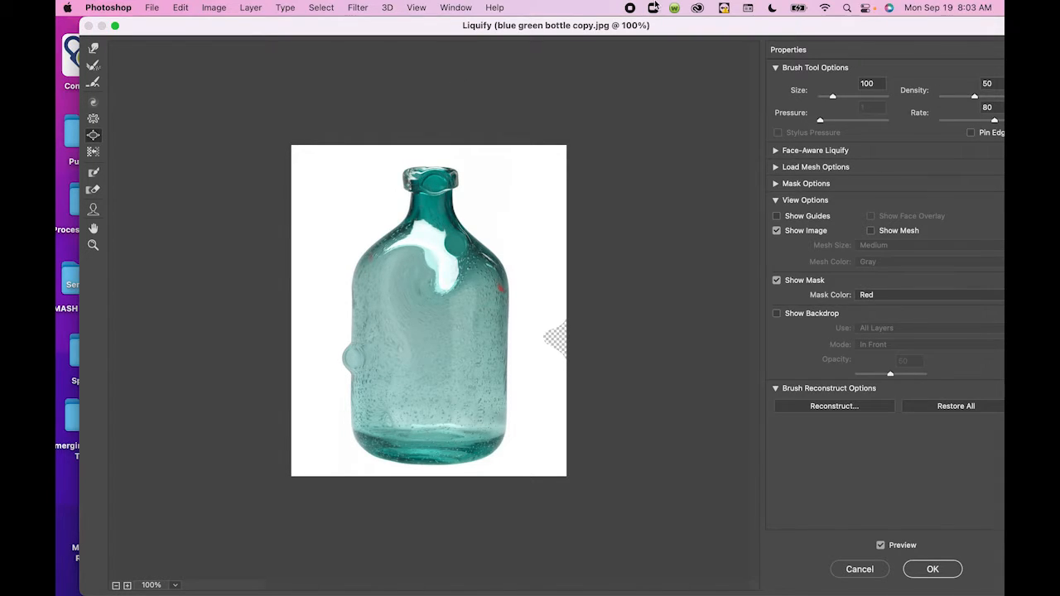
Step: Displace the glass along the bottle's left side with several Push Left strokes at brush size 100
{"action": "left_click", "coordinate": [91, 154]}
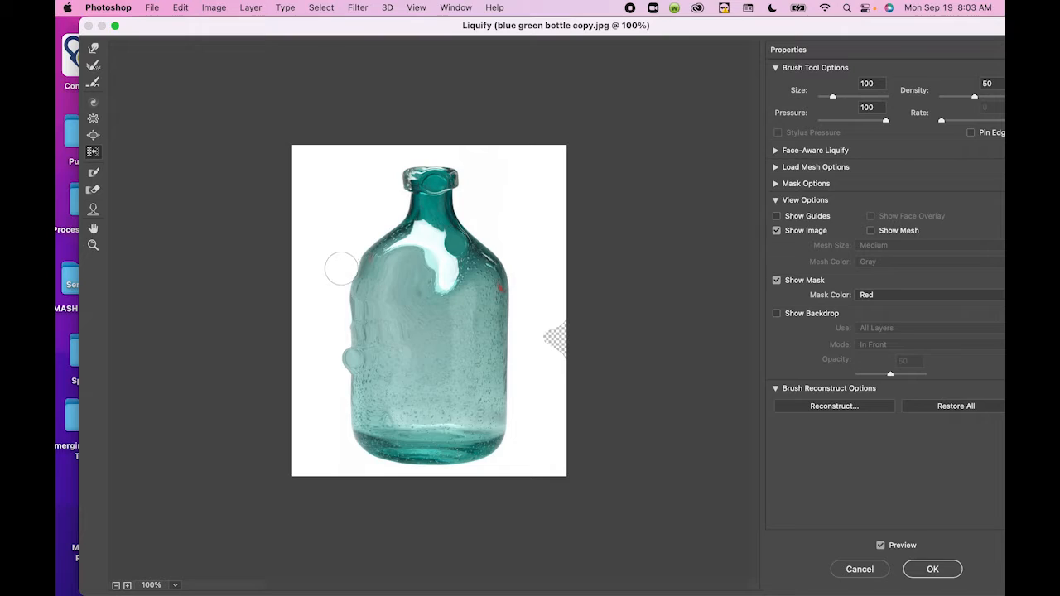
{"action": "left_click_drag", "start_coordinate": [415, 371], "coordinate": [321, 371]}
{"action": "left_click_drag", "start_coordinate": [404, 395], "coordinate": [312, 392]}
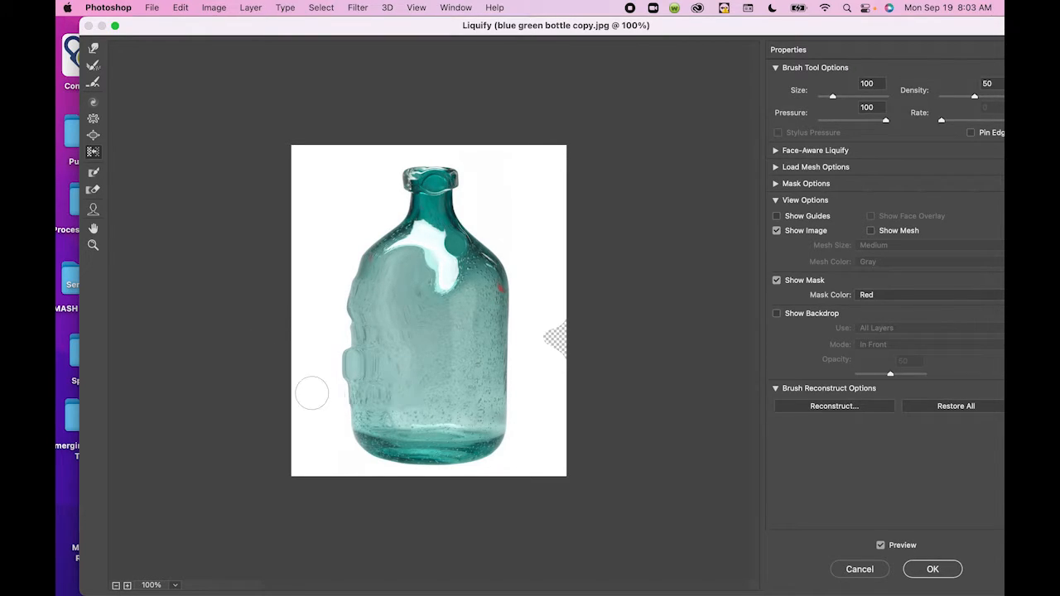
{"action": "left_click_drag", "start_coordinate": [421, 417], "coordinate": [360, 412]}
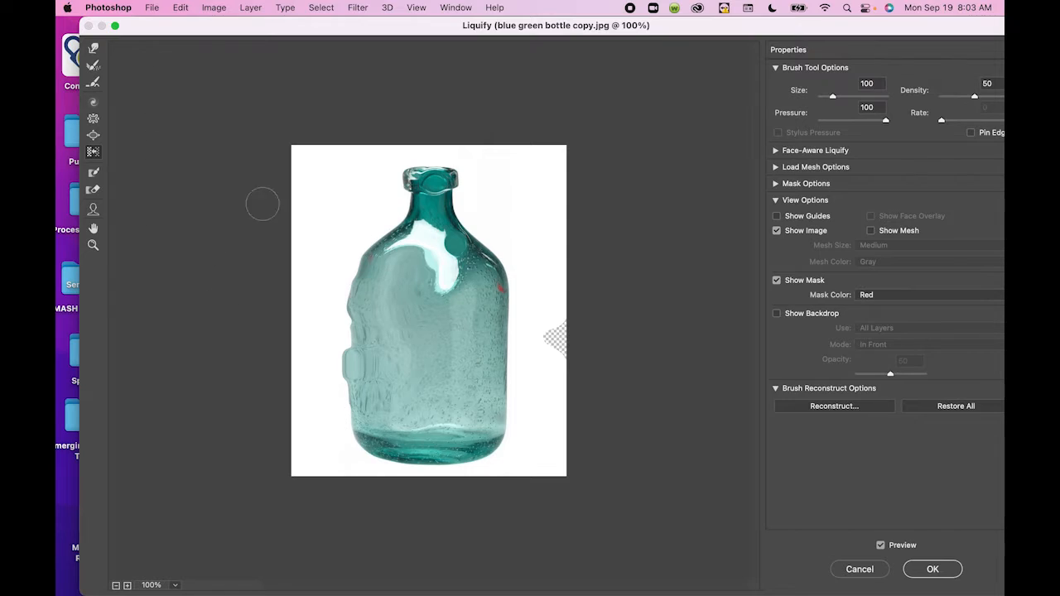
Step: Reconstruct the bottle's distorted left side, shoulder highlight and rim plus the image's right edge at brush size 250
{"action": "left_click", "coordinate": [92, 67]}
{"action": "mouse_move", "coordinate": [339, 395]}
{"action": "left_mouse_down"}
{"action": "mouse_move", "coordinate": [464, 193]}
{"action": "mouse_move", "coordinate": [484, 263]}
{"action": "mouse_move", "coordinate": [422, 236]}
{"action": "left_mouse_up"}
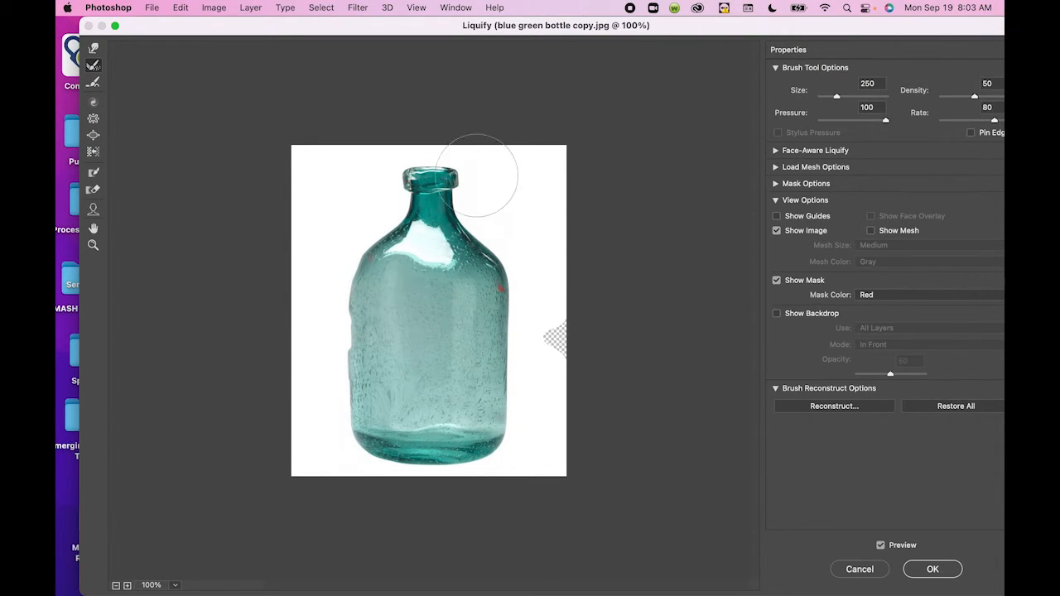
{"action": "mouse_move", "coordinate": [462, 157]}
{"action": "left_mouse_down"}
{"action": "mouse_move", "coordinate": [348, 276]}
{"action": "mouse_move", "coordinate": [382, 368]}
{"action": "mouse_move", "coordinate": [354, 331]}
{"action": "mouse_move", "coordinate": [346, 351]}
{"action": "mouse_move", "coordinate": [377, 348]}
{"action": "mouse_move", "coordinate": [379, 331]}
{"action": "mouse_move", "coordinate": [464, 248]}
{"action": "mouse_move", "coordinate": [406, 371]}
{"action": "mouse_move", "coordinate": [395, 367]}
{"action": "mouse_move", "coordinate": [379, 269]}
{"action": "mouse_move", "coordinate": [518, 344]}
{"action": "mouse_move", "coordinate": [509, 343]}
{"action": "mouse_move", "coordinate": [643, 353]}
{"action": "mouse_move", "coordinate": [550, 336]}
{"action": "mouse_move", "coordinate": [639, 353]}
{"action": "left_mouse_up"}
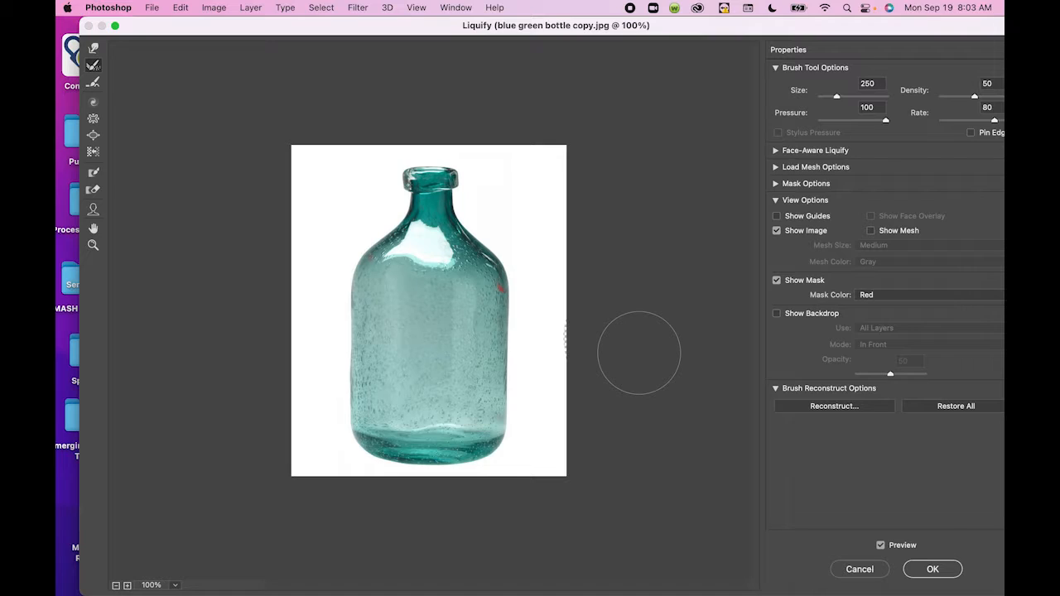
Step: Try pushing the bottle's right side inward with Forward Warp at brush size 400, and undo it along with the preceding reconstruction strokes
{"action": "left_click", "coordinate": [96, 50]}
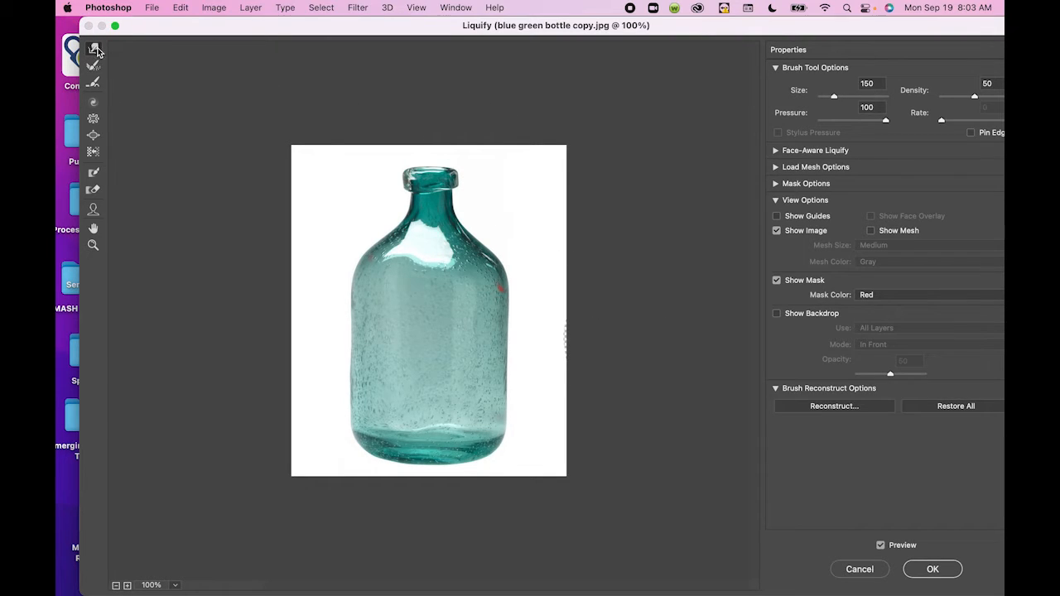
{"action": "key", "text": "bracketright"}
{"action": "key", "text": "bracketright"}
{"action": "key", "text": "bracketright"}
{"action": "key", "text": "bracketright"}
{"action": "key", "text": "bracketleft"}
{"action": "key", "text": "bracketright"}
{"action": "key", "text": "bracketright"}
{"action": "left_click_drag", "start_coordinate": [568, 346], "coordinate": [531, 348]}
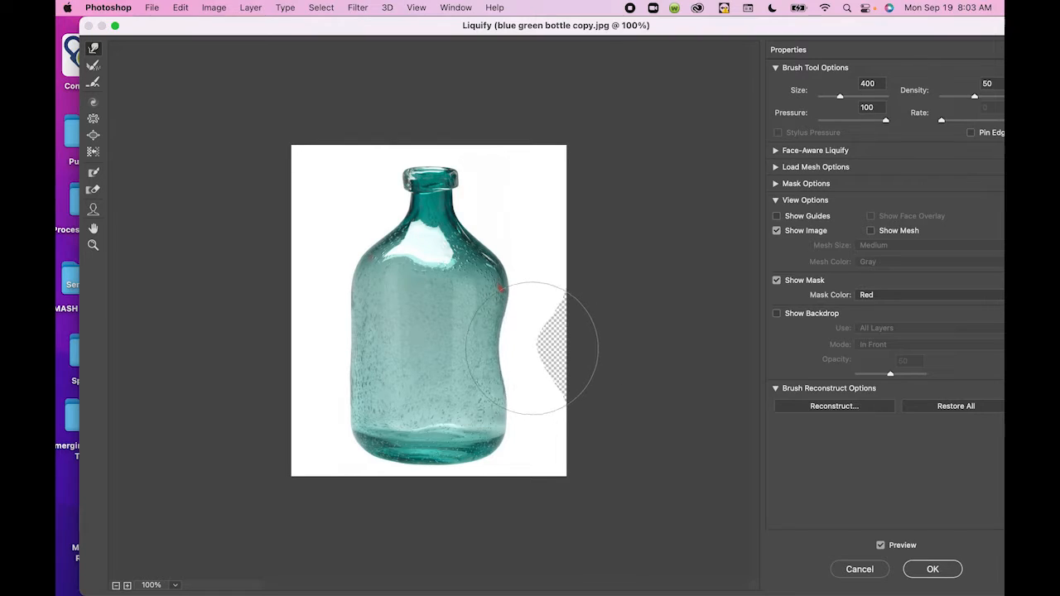
{"action": "key", "text": "super+z"}
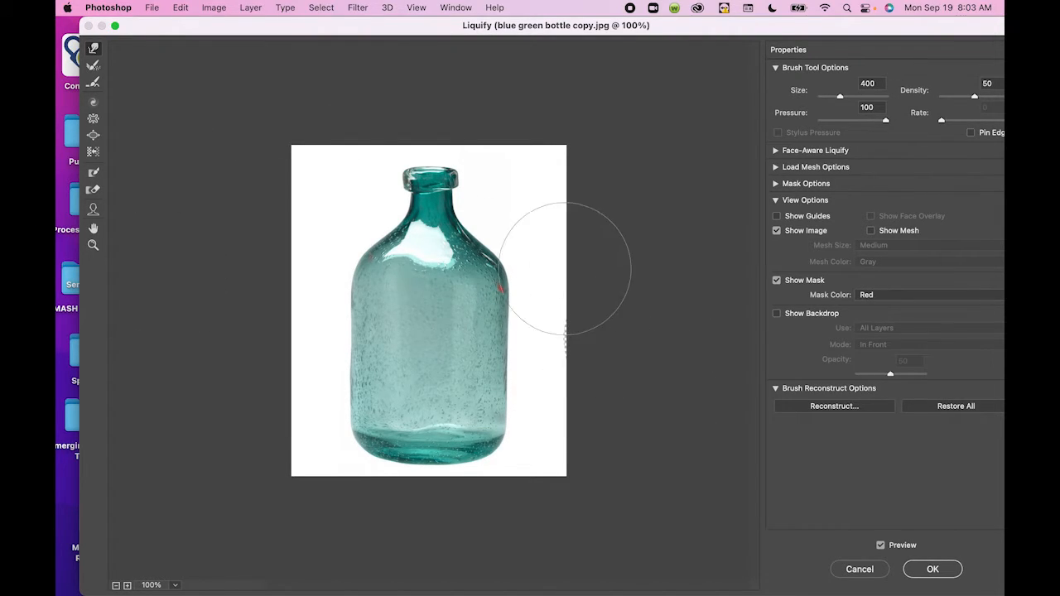
{"action": "left_click_drag", "start_coordinate": [593, 333], "coordinate": [568, 326]}
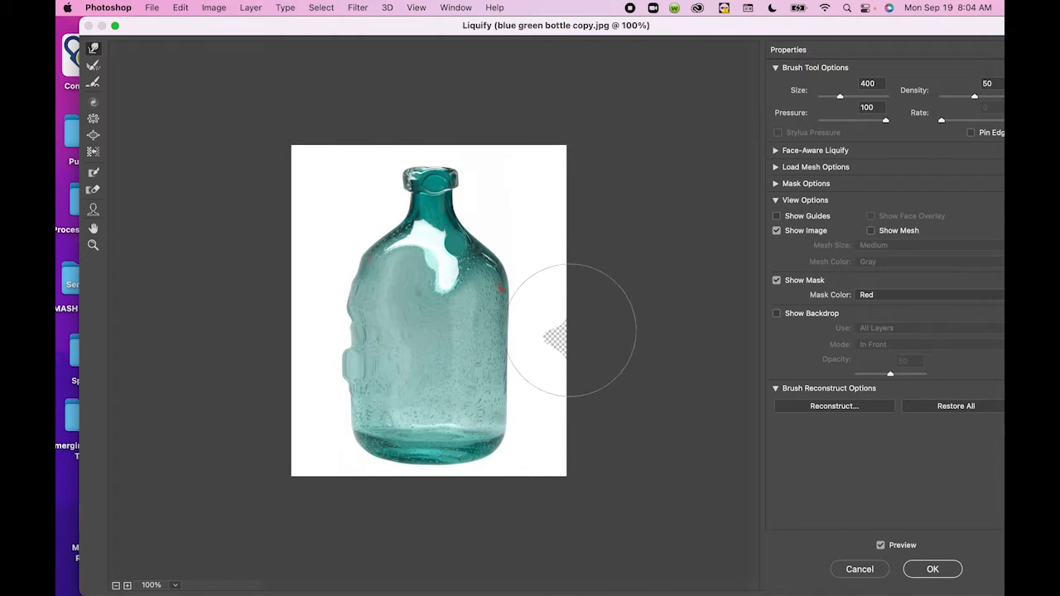
Step: Reconstruct the distorted left side, highlight, rim and right image edge to their original shape at brush size 250
{"action": "left_click", "coordinate": [93, 65]}
{"action": "mouse_move", "coordinate": [314, 445]}
{"action": "left_mouse_down"}
{"action": "mouse_move", "coordinate": [348, 382]}
{"action": "mouse_move", "coordinate": [353, 224]}
{"action": "mouse_move", "coordinate": [359, 481]}
{"action": "mouse_move", "coordinate": [348, 368]}
{"action": "mouse_move", "coordinate": [380, 274]}
{"action": "mouse_move", "coordinate": [367, 478]}
{"action": "mouse_move", "coordinate": [397, 260]}
{"action": "mouse_move", "coordinate": [374, 303]}
{"action": "mouse_move", "coordinate": [447, 245]}
{"action": "mouse_move", "coordinate": [442, 202]}
{"action": "mouse_move", "coordinate": [420, 177]}
{"action": "mouse_move", "coordinate": [464, 180]}
{"action": "mouse_move", "coordinate": [401, 177]}
{"action": "mouse_move", "coordinate": [452, 193]}
{"action": "mouse_move", "coordinate": [370, 187]}
{"action": "mouse_move", "coordinate": [434, 214]}
{"action": "mouse_move", "coordinate": [445, 202]}
{"action": "mouse_move", "coordinate": [473, 377]}
{"action": "mouse_move", "coordinate": [504, 432]}
{"action": "mouse_move", "coordinate": [572, 456]}
{"action": "mouse_move", "coordinate": [580, 250]}
{"action": "mouse_move", "coordinate": [607, 334]}
{"action": "mouse_move", "coordinate": [597, 357]}
{"action": "mouse_move", "coordinate": [539, 313]}
{"action": "left_mouse_up"}
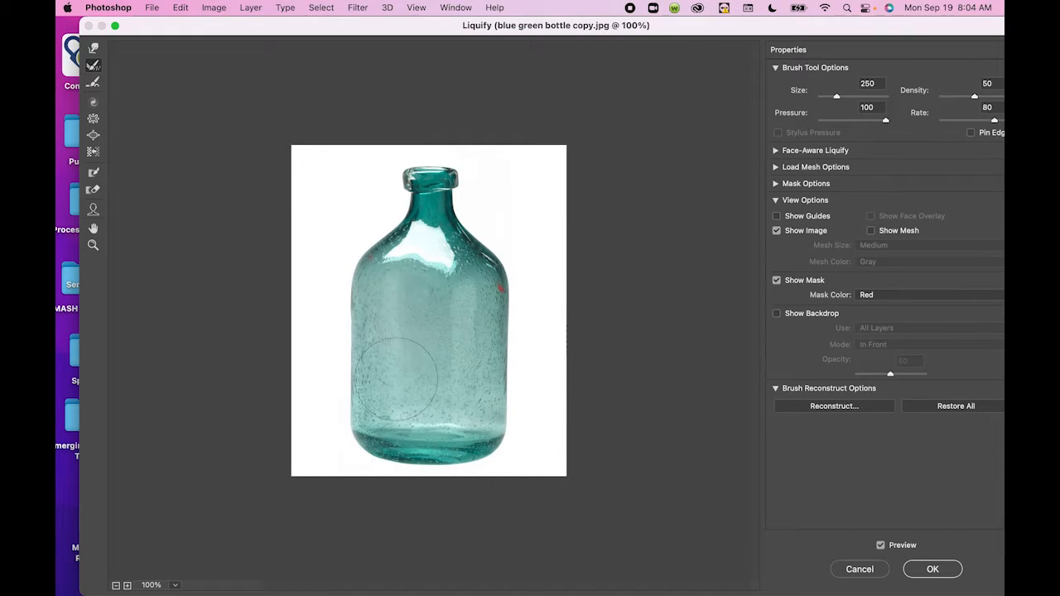
Step: Freeze the image's four outer edges with the Freeze Mask tool at brush size 300
{"action": "left_click", "coordinate": [96, 177]}
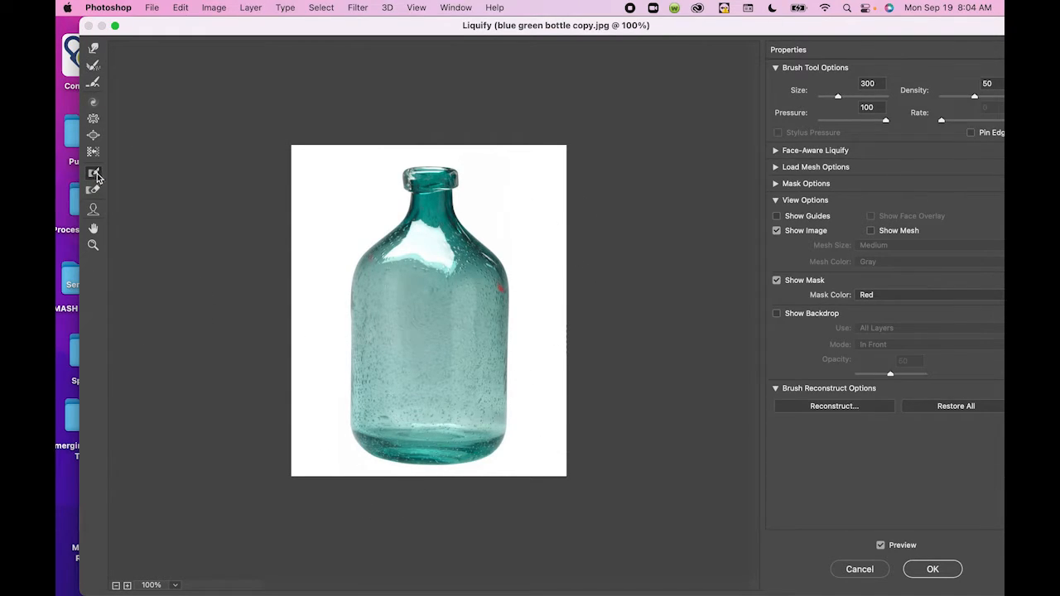
{"action": "left_click_drag", "start_coordinate": [575, 293], "coordinate": [592, 451]}
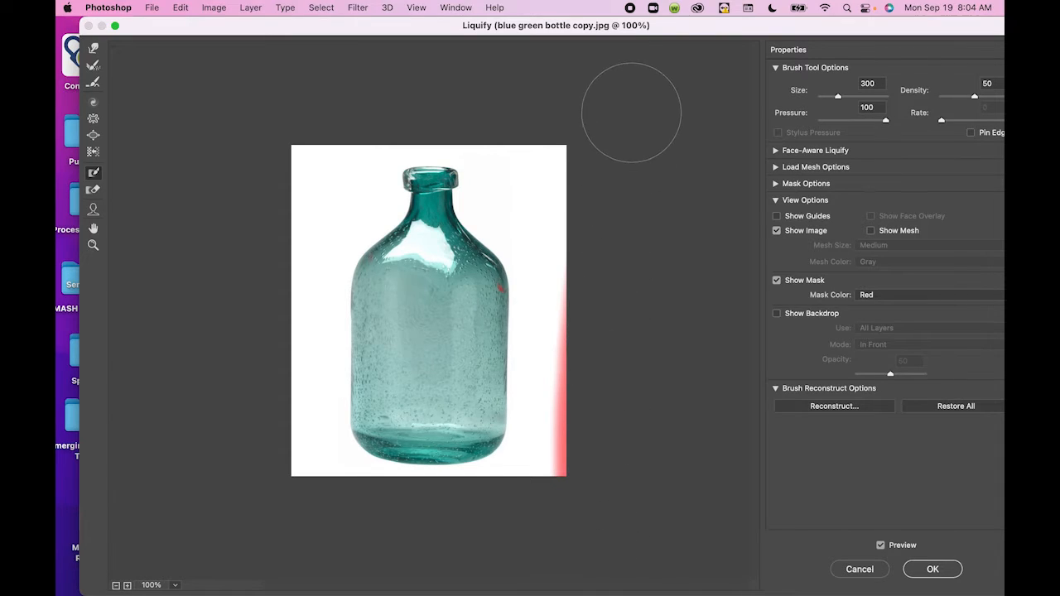
{"action": "mouse_move", "coordinate": [611, 132]}
{"action": "left_mouse_down"}
{"action": "mouse_move", "coordinate": [621, 435]}
{"action": "mouse_move", "coordinate": [604, 103]}
{"action": "mouse_move", "coordinate": [593, 229]}
{"action": "mouse_move", "coordinate": [610, 509]}
{"action": "left_mouse_up"}
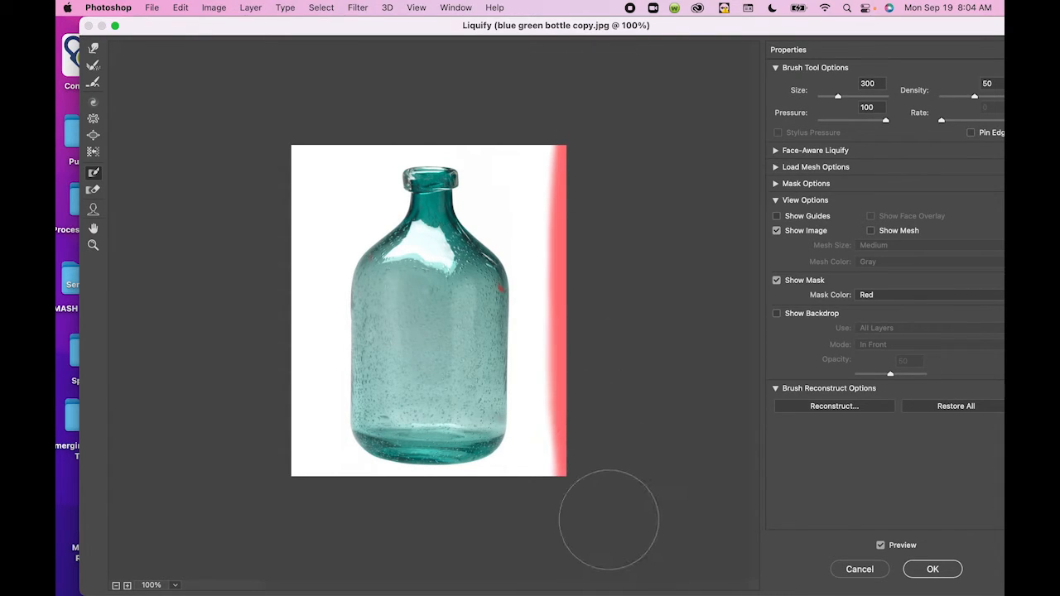
{"action": "left_click_drag", "start_coordinate": [260, 130], "coordinate": [248, 568]}
{"action": "mouse_move", "coordinate": [307, 107]}
{"action": "left_mouse_down"}
{"action": "mouse_move", "coordinate": [609, 102]}
{"action": "mouse_move", "coordinate": [530, 116]}
{"action": "mouse_move", "coordinate": [455, 105]}
{"action": "mouse_move", "coordinate": [349, 112]}
{"action": "left_mouse_up"}
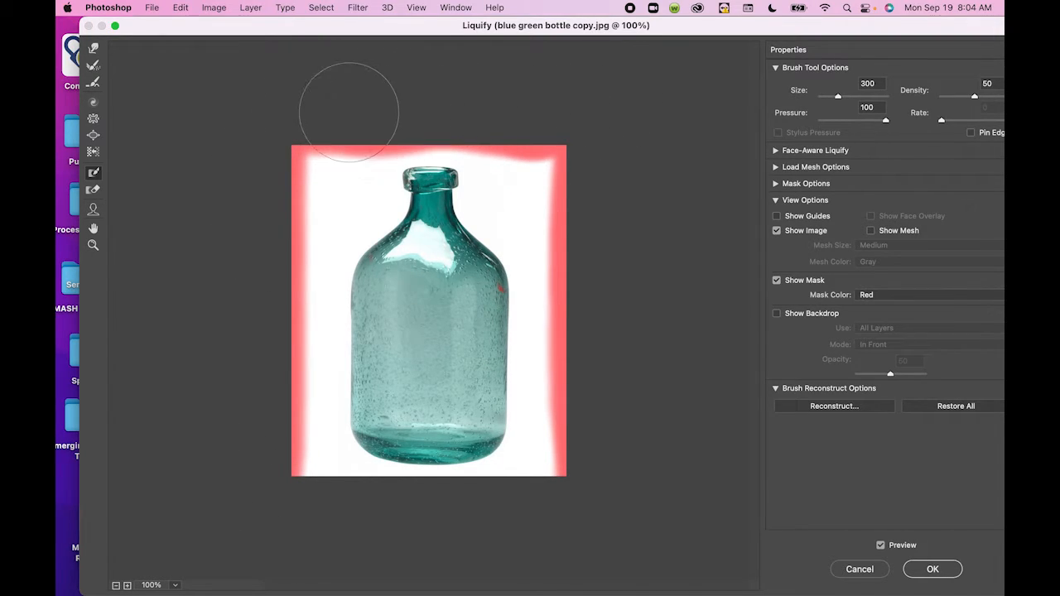
{"action": "mouse_move", "coordinate": [321, 519]}
{"action": "left_mouse_down"}
{"action": "mouse_move", "coordinate": [431, 527]}
{"action": "mouse_move", "coordinate": [530, 521]}
{"action": "mouse_move", "coordinate": [544, 508]}
{"action": "mouse_move", "coordinate": [489, 521]}
{"action": "mouse_move", "coordinate": [279, 516]}
{"action": "mouse_move", "coordinate": [537, 509]}
{"action": "mouse_move", "coordinate": [326, 515]}
{"action": "left_mouse_up"}
Step: Freeze the bottle's rim, neck and shoulders, including the surrounding background, with the Freeze Mask tool at brush size 175
{"action": "key", "text": "bracketleft"}
{"action": "key", "text": "bracketleft"}
{"action": "key", "text": "bracketleft"}
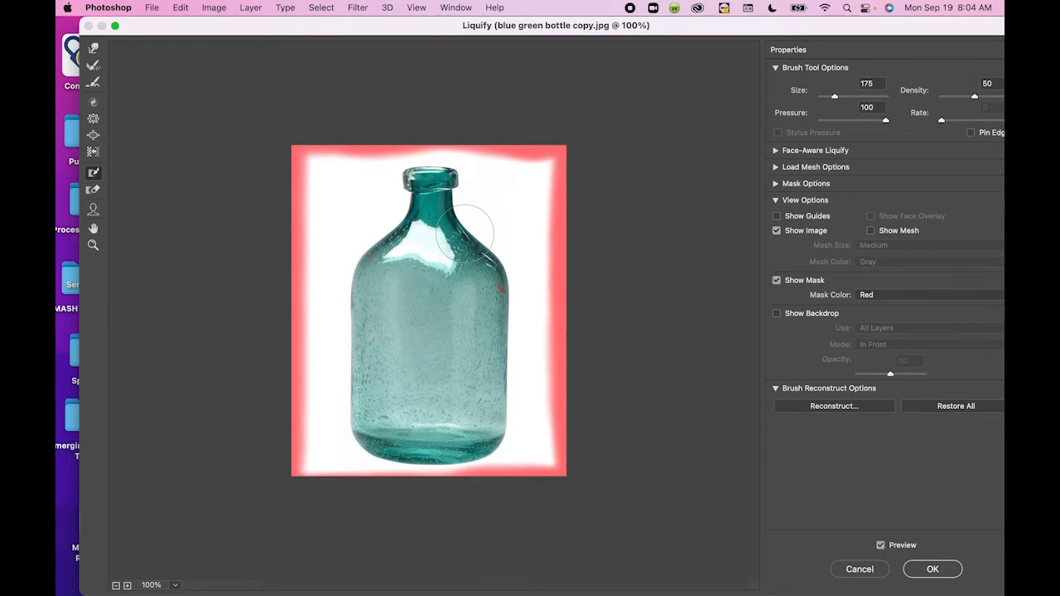
{"action": "mouse_move", "coordinate": [447, 186]}
{"action": "left_mouse_down"}
{"action": "mouse_move", "coordinate": [379, 187]}
{"action": "mouse_move", "coordinate": [475, 205]}
{"action": "mouse_move", "coordinate": [406, 214]}
{"action": "mouse_move", "coordinate": [519, 220]}
{"action": "mouse_move", "coordinate": [430, 236]}
{"action": "mouse_move", "coordinate": [374, 225]}
{"action": "mouse_move", "coordinate": [334, 260]}
{"action": "mouse_move", "coordinate": [375, 236]}
{"action": "mouse_move", "coordinate": [505, 250]}
{"action": "mouse_move", "coordinate": [454, 247]}
{"action": "left_mouse_up"}
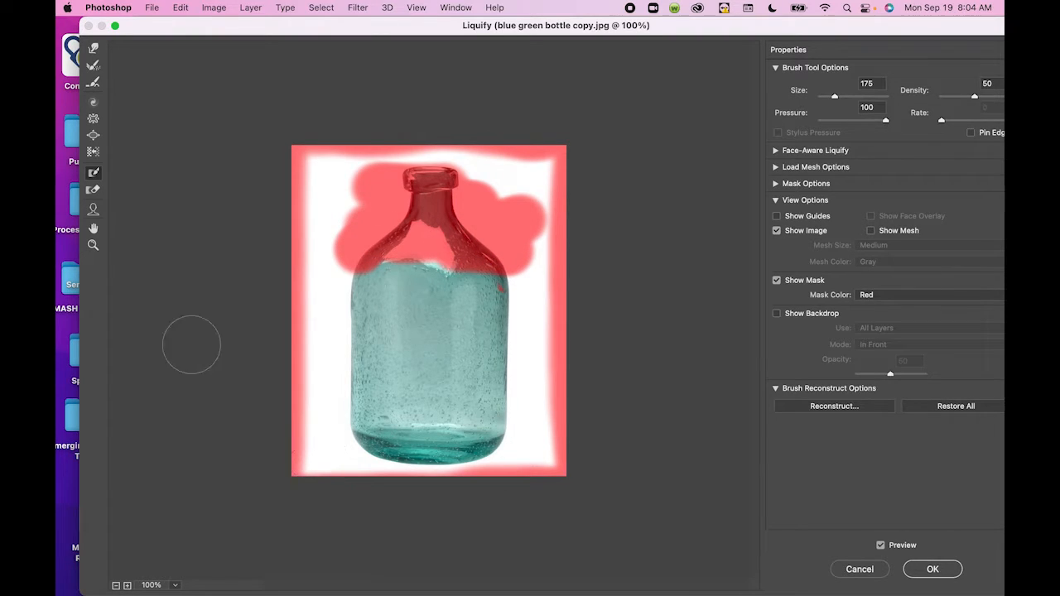
Step: Push both sides of the bottle's body inward into a waist with Forward Warp at brush size 400
{"action": "left_click", "coordinate": [93, 48]}
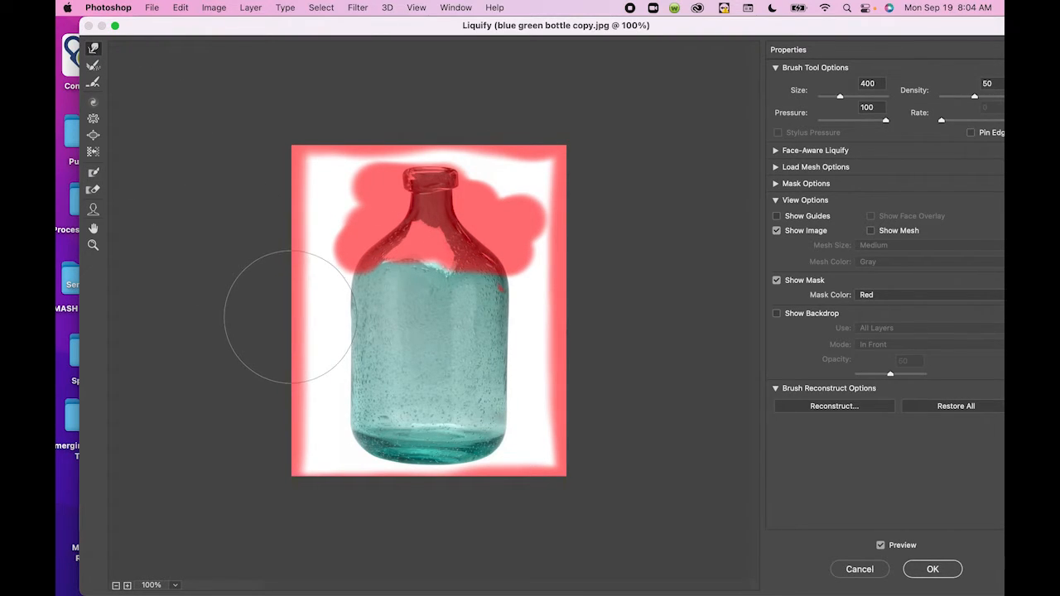
{"action": "left_click_drag", "start_coordinate": [304, 318], "coordinate": [360, 326]}
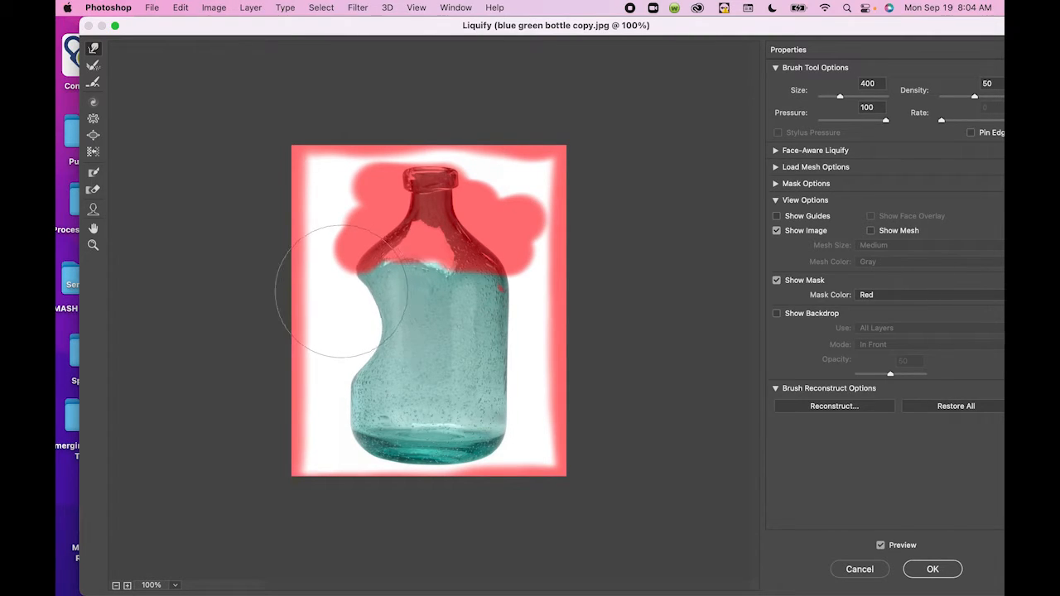
{"action": "left_click_drag", "start_coordinate": [336, 397], "coordinate": [348, 404]}
{"action": "left_click_drag", "start_coordinate": [556, 303], "coordinate": [497, 306]}
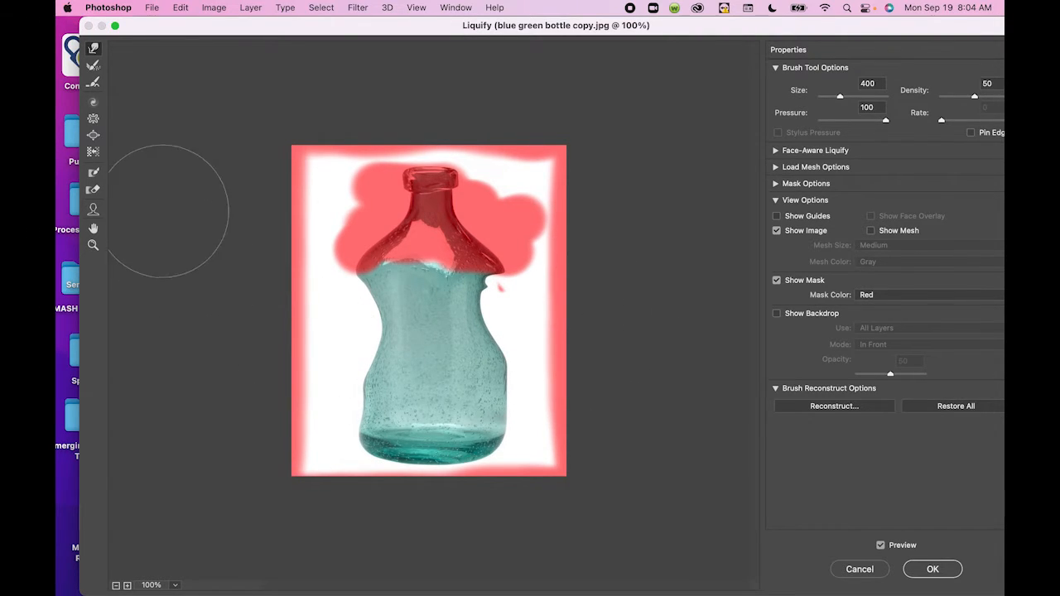
Step: Reconstruct the notch below the bottle's right shoulder at brush size 125, thawing the stray mask spot there at brush size 100
{"action": "left_click", "coordinate": [93, 67]}
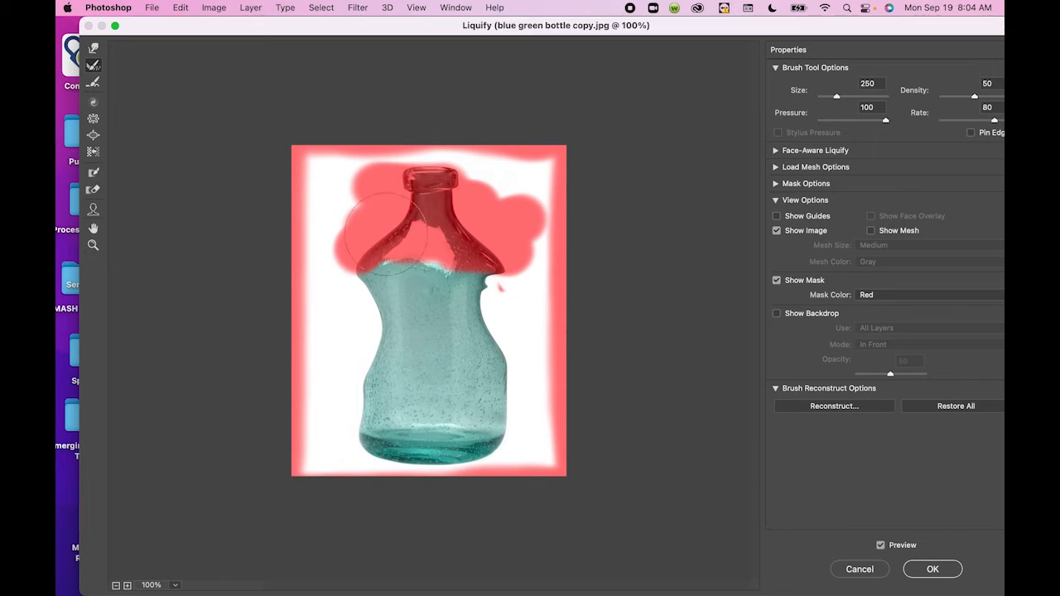
{"action": "key", "text": "bracketleft"}
{"action": "key", "text": "bracketleft"}
{"action": "key", "text": "bracketleft"}
{"action": "left_click_drag", "start_coordinate": [481, 300], "coordinate": [506, 283]}
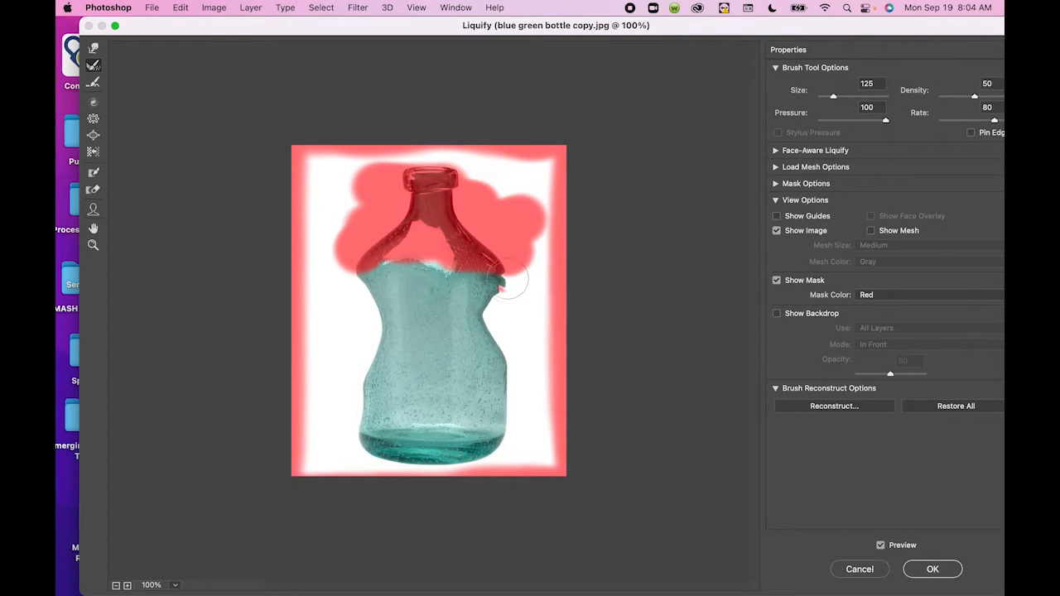
{"action": "left_click", "coordinate": [94, 190]}
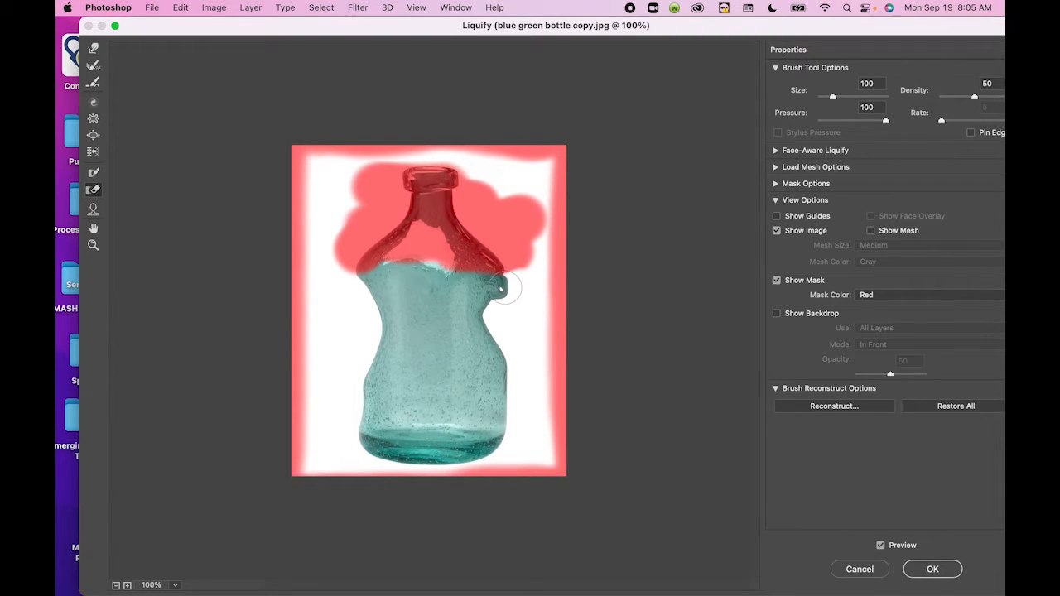
{"action": "left_click", "coordinate": [94, 70]}
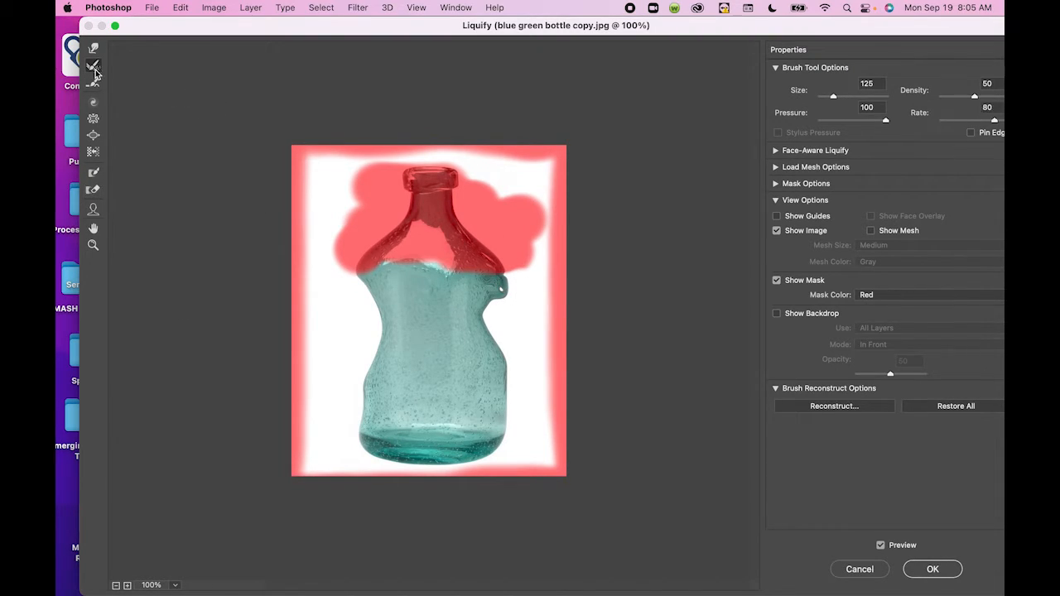
{"action": "left_click_drag", "start_coordinate": [520, 295], "coordinate": [507, 293]}
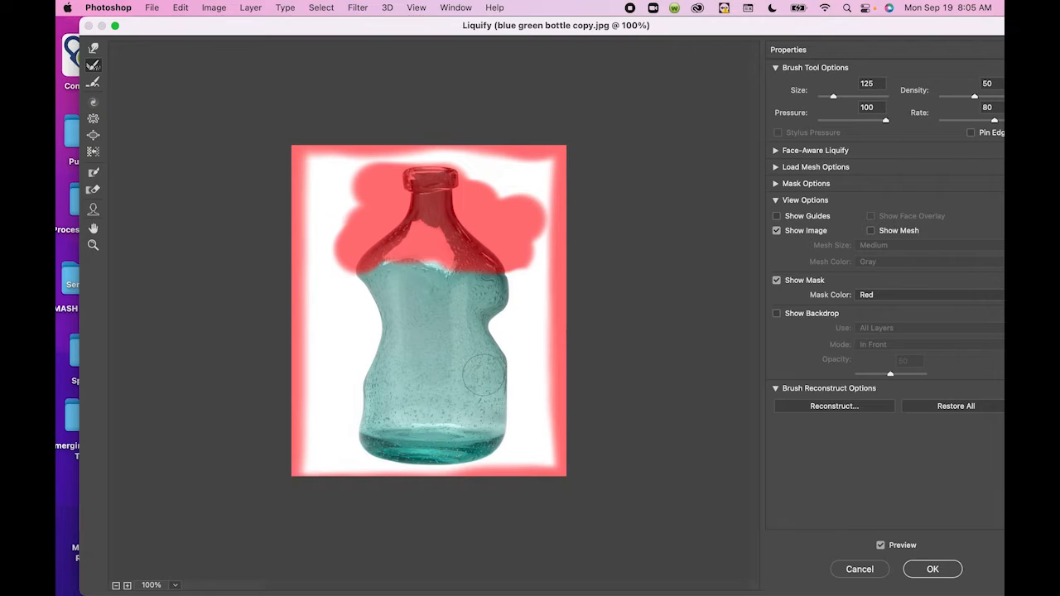
Step: Narrow the bottle's body and base by pushing both sides inward with Forward Warp at brush size 175
{"action": "left_click", "coordinate": [92, 48]}
{"action": "key", "text": "bracketleft"}
{"action": "key", "text": "bracketleft"}
{"action": "key", "text": "bracketleft"}
{"action": "key", "text": "bracketleft"}
{"action": "key", "text": "bracketleft"}
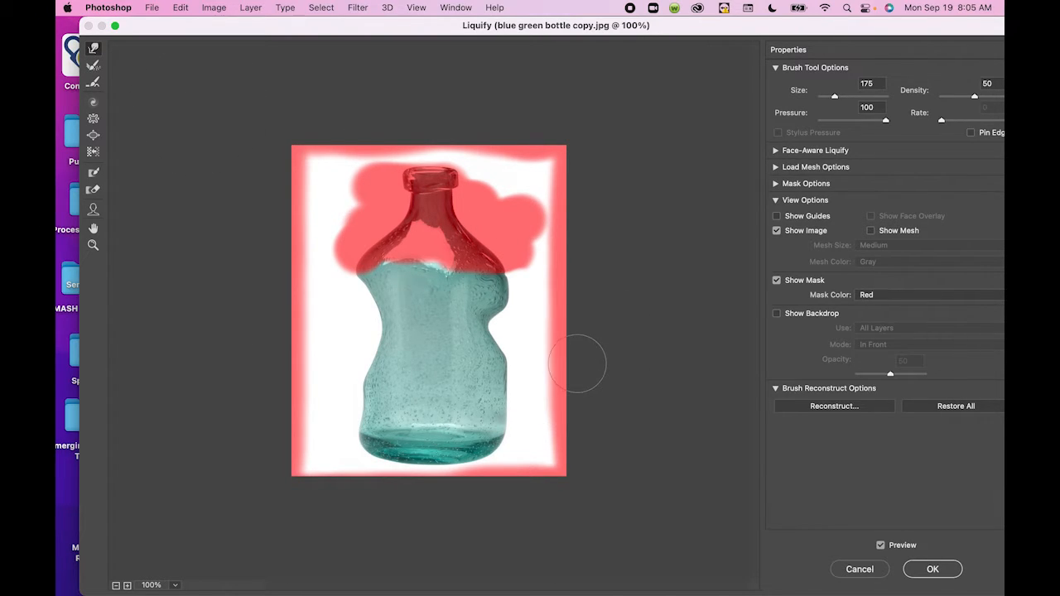
{"action": "mouse_move", "coordinate": [534, 367]}
{"action": "left_mouse_down"}
{"action": "mouse_move", "coordinate": [488, 377]}
{"action": "mouse_move", "coordinate": [511, 350]}
{"action": "mouse_move", "coordinate": [502, 339]}
{"action": "mouse_move", "coordinate": [492, 347]}
{"action": "mouse_move", "coordinate": [515, 408]}
{"action": "mouse_move", "coordinate": [502, 401]}
{"action": "mouse_move", "coordinate": [497, 342]}
{"action": "left_mouse_up"}
{"action": "mouse_move", "coordinate": [522, 297]}
{"action": "left_mouse_down"}
{"action": "mouse_move", "coordinate": [507, 295]}
{"action": "mouse_move", "coordinate": [494, 270]}
{"action": "left_mouse_up"}
{"action": "mouse_move", "coordinate": [525, 426]}
{"action": "left_mouse_down"}
{"action": "mouse_move", "coordinate": [480, 444]}
{"action": "mouse_move", "coordinate": [491, 421]}
{"action": "mouse_move", "coordinate": [480, 419]}
{"action": "mouse_move", "coordinate": [485, 427]}
{"action": "left_mouse_up"}
{"action": "mouse_move", "coordinate": [356, 282]}
{"action": "left_mouse_down"}
{"action": "mouse_move", "coordinate": [361, 352]}
{"action": "mouse_move", "coordinate": [383, 374]}
{"action": "left_mouse_up"}
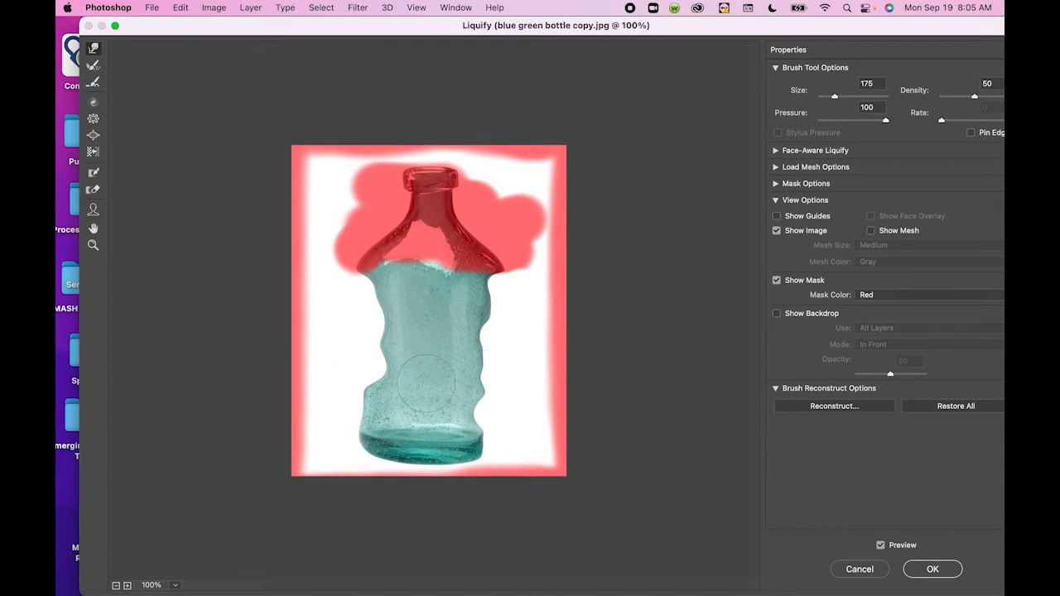
{"action": "left_click_drag", "start_coordinate": [509, 390], "coordinate": [485, 401]}
{"action": "mouse_move", "coordinate": [350, 390]}
{"action": "left_mouse_down"}
{"action": "mouse_move", "coordinate": [359, 385]}
{"action": "mouse_move", "coordinate": [348, 422]}
{"action": "mouse_move", "coordinate": [375, 422]}
{"action": "mouse_move", "coordinate": [359, 367]}
{"action": "mouse_move", "coordinate": [366, 350]}
{"action": "mouse_move", "coordinate": [383, 351]}
{"action": "mouse_move", "coordinate": [369, 447]}
{"action": "left_mouse_up"}
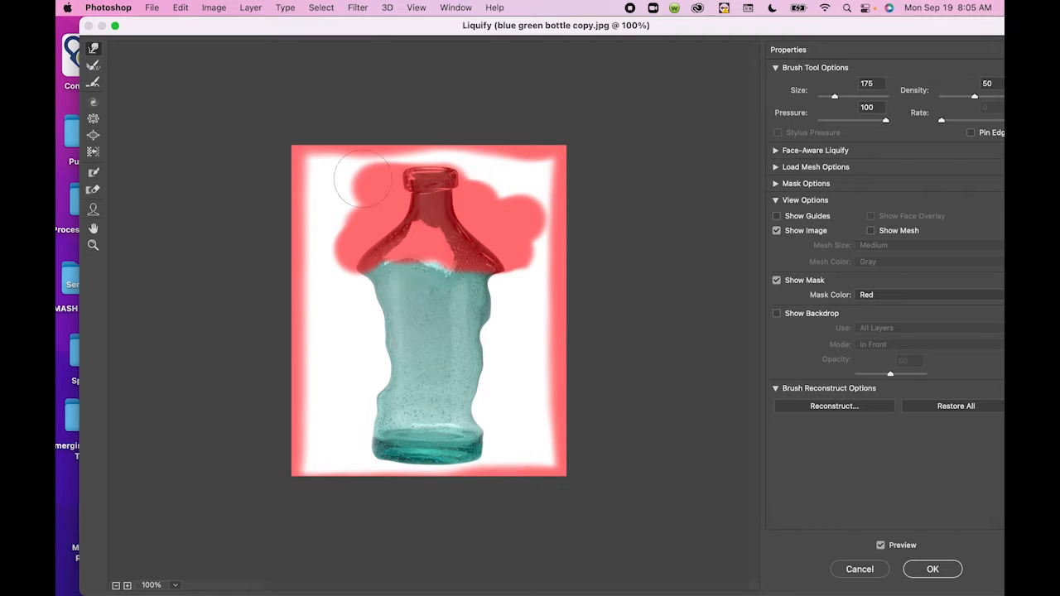
Step: Thaw the mask over the bottle's shoulders at brush size 100 and push both shoulders inward with Forward Warp at brush size 175
{"action": "mouse_move", "coordinate": [333, 286]}
{"action": "left_mouse_down"}
{"action": "mouse_move", "coordinate": [346, 250]}
{"action": "mouse_move", "coordinate": [459, 240]}
{"action": "mouse_move", "coordinate": [492, 241]}
{"action": "mouse_move", "coordinate": [505, 285]}
{"action": "mouse_move", "coordinate": [508, 211]}
{"action": "mouse_move", "coordinate": [521, 256]}
{"action": "mouse_move", "coordinate": [513, 196]}
{"action": "mouse_move", "coordinate": [531, 220]}
{"action": "left_mouse_up"}
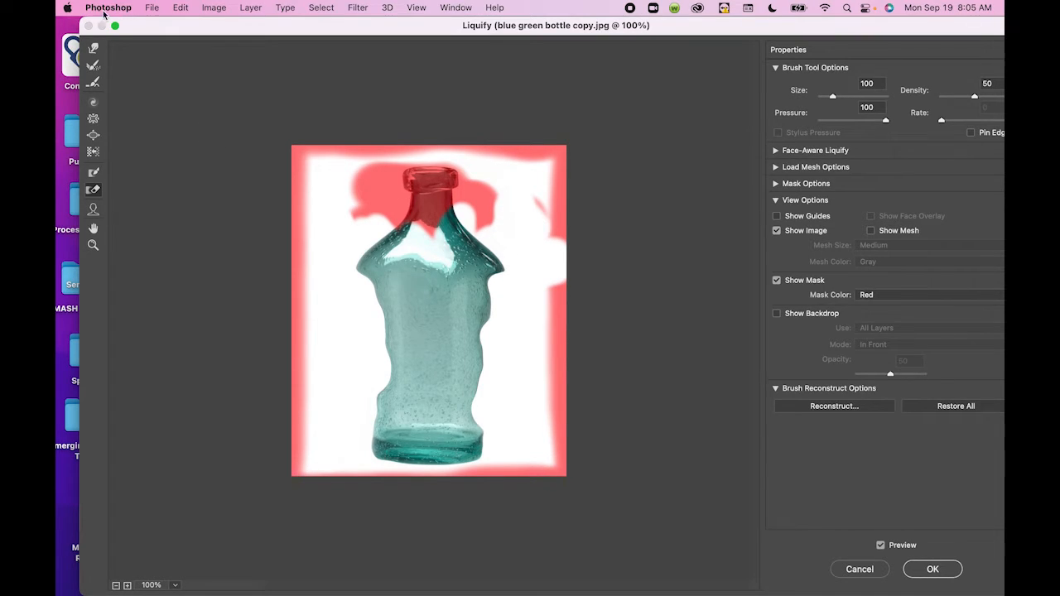
{"action": "mouse_move", "coordinate": [539, 256]}
{"action": "left_mouse_down"}
{"action": "mouse_move", "coordinate": [499, 265]}
{"action": "mouse_move", "coordinate": [485, 255]}
{"action": "left_mouse_up"}
{"action": "mouse_move", "coordinate": [340, 294]}
{"action": "left_mouse_down"}
{"action": "mouse_move", "coordinate": [372, 248]}
{"action": "mouse_move", "coordinate": [356, 231]}
{"action": "mouse_move", "coordinate": [377, 245]}
{"action": "left_mouse_up"}
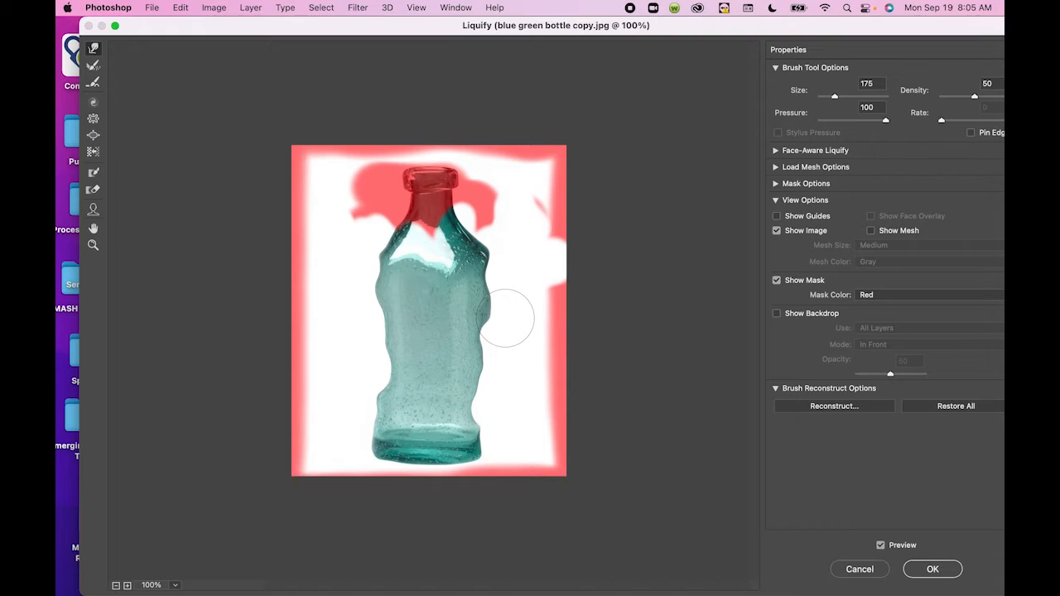
Step: Even out the bottle's outline along the shoulders, body and lower left base with short Forward Warp strokes at brush size 175
{"action": "left_click_drag", "start_coordinate": [492, 249], "coordinate": [486, 245]}
{"action": "left_click_drag", "start_coordinate": [497, 298], "coordinate": [492, 296]}
{"action": "mouse_move", "coordinate": [499, 372]}
{"action": "left_mouse_down"}
{"action": "mouse_move", "coordinate": [486, 376]}
{"action": "mouse_move", "coordinate": [485, 350]}
{"action": "left_mouse_up"}
{"action": "mouse_move", "coordinate": [358, 407]}
{"action": "left_mouse_down"}
{"action": "mouse_move", "coordinate": [359, 386]}
{"action": "mouse_move", "coordinate": [382, 393]}
{"action": "left_mouse_up"}
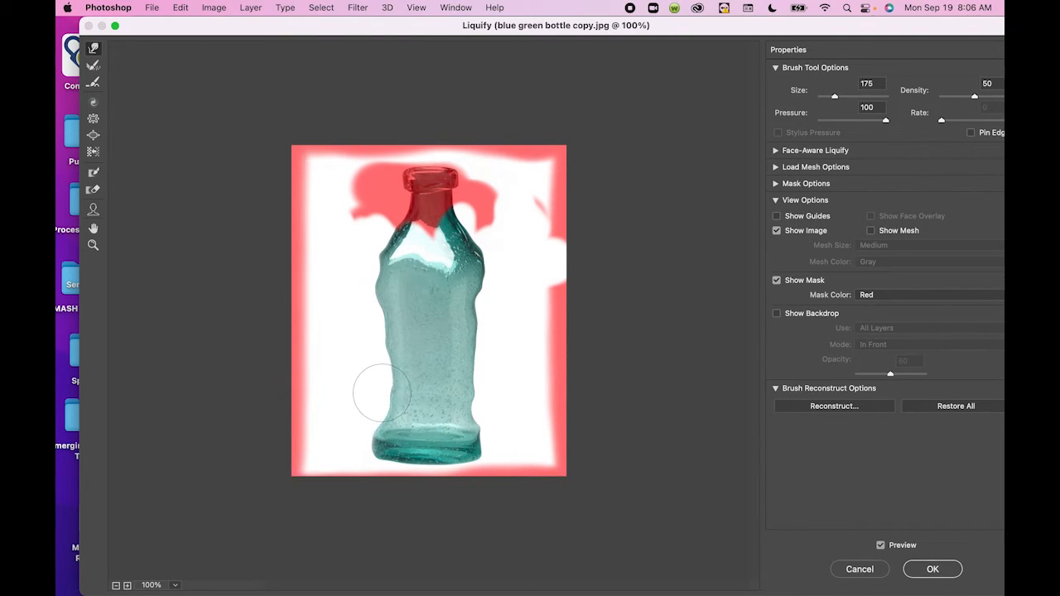
{"action": "left_click_drag", "start_coordinate": [363, 289], "coordinate": [369, 289]}
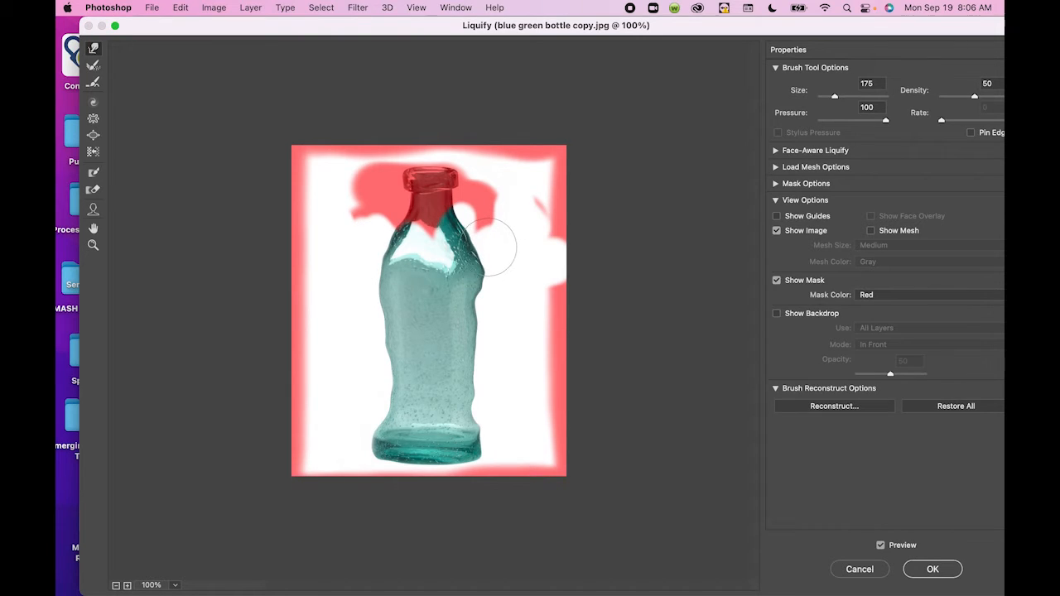
{"action": "left_click_drag", "start_coordinate": [503, 297], "coordinate": [494, 271]}
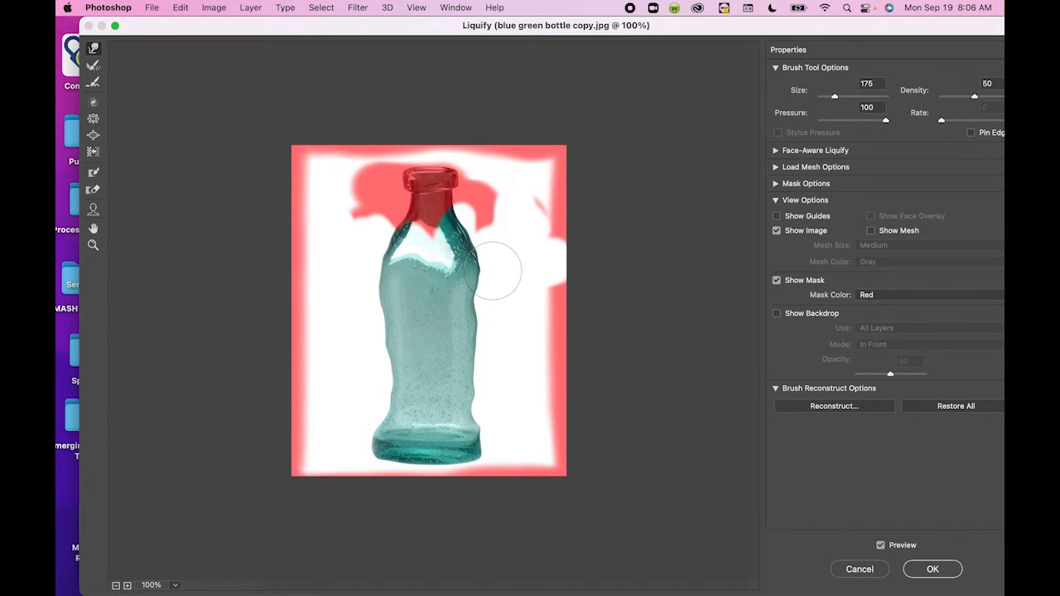
{"action": "left_click_drag", "start_coordinate": [379, 240], "coordinate": [385, 224]}
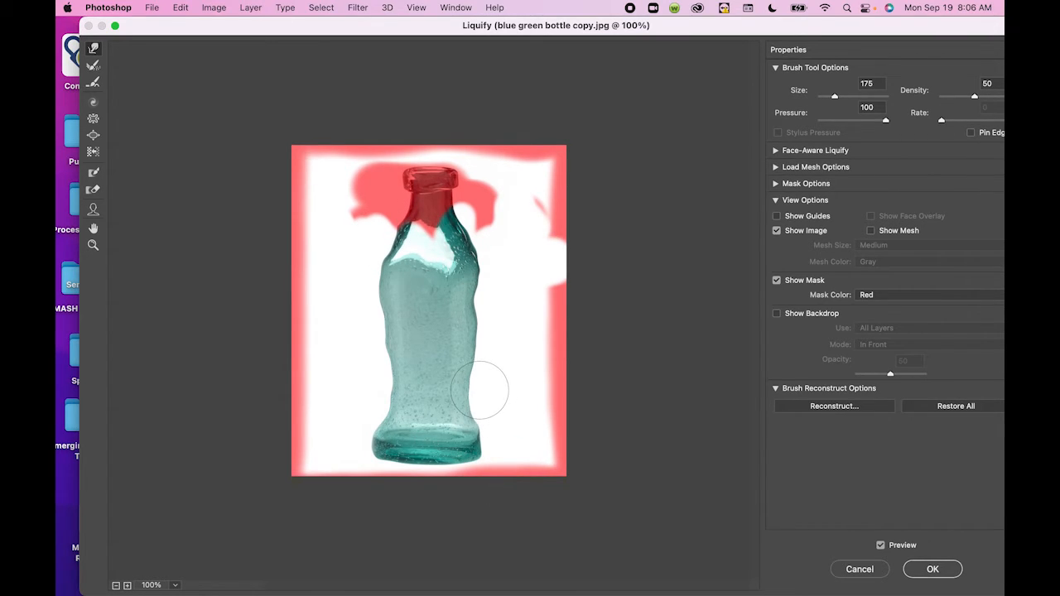
{"action": "left_click_drag", "start_coordinate": [366, 445], "coordinate": [381, 446]}
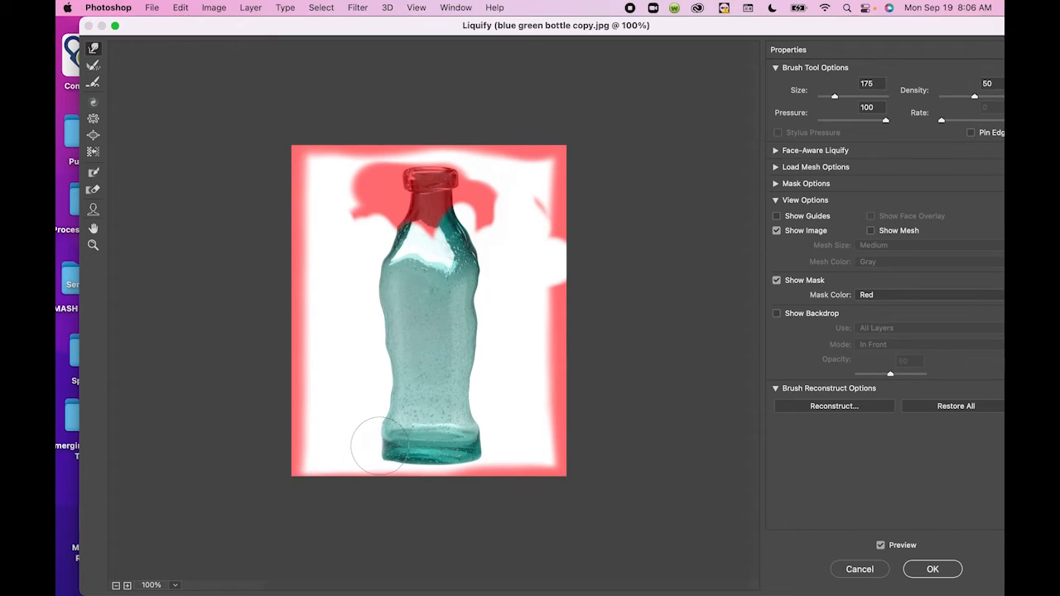
Step: Pucker the bottom of the bottle's base at brush size 100
{"action": "left_click", "coordinate": [93, 103]}
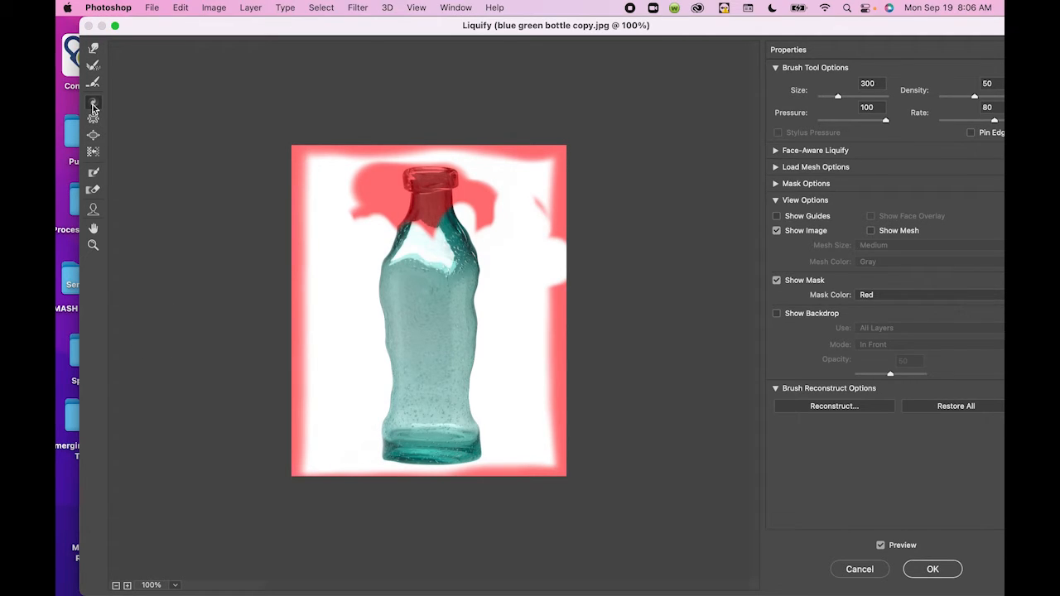
{"action": "left_click", "coordinate": [93, 119]}
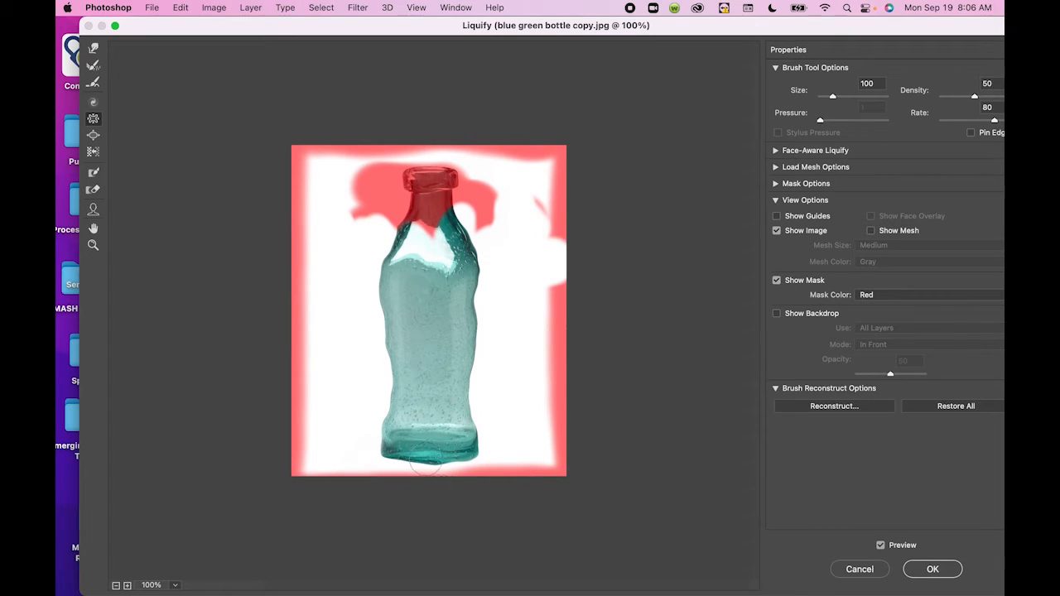
Step: Thaw the mask over the bottle's neck and lip at brush size 100 and nudge the left shoulder inward with Forward Warp at size 175
{"action": "left_click", "coordinate": [93, 189]}
{"action": "mouse_move", "coordinate": [430, 188]}
{"action": "left_mouse_down"}
{"action": "mouse_move", "coordinate": [572, 184]}
{"action": "mouse_move", "coordinate": [466, 205]}
{"action": "mouse_move", "coordinate": [375, 204]}
{"action": "mouse_move", "coordinate": [425, 191]}
{"action": "mouse_move", "coordinate": [347, 205]}
{"action": "mouse_move", "coordinate": [375, 219]}
{"action": "mouse_move", "coordinate": [358, 177]}
{"action": "mouse_move", "coordinate": [449, 174]}
{"action": "left_mouse_up"}
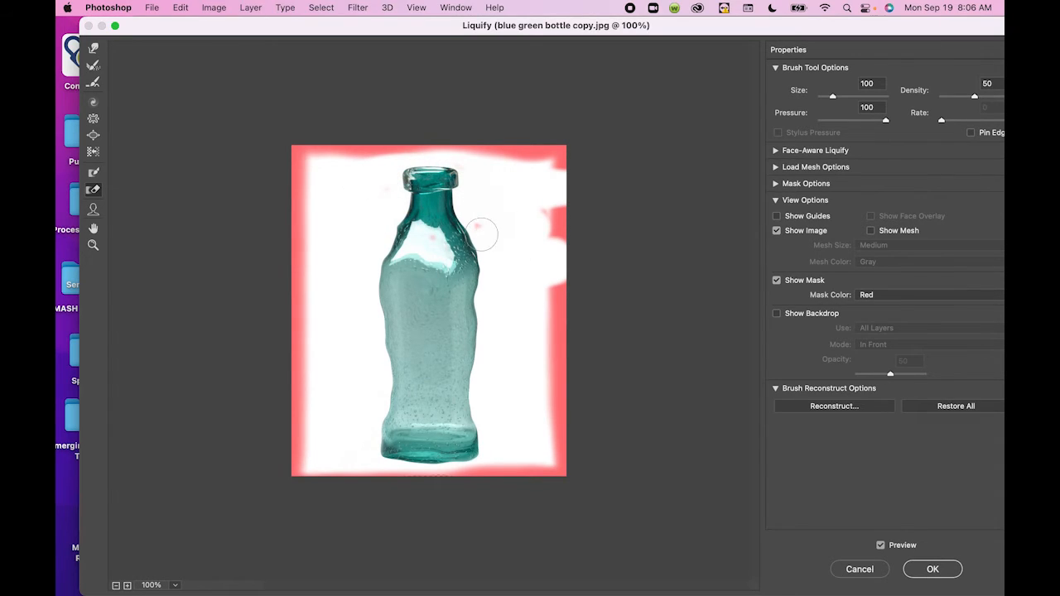
{"action": "left_click", "coordinate": [92, 51]}
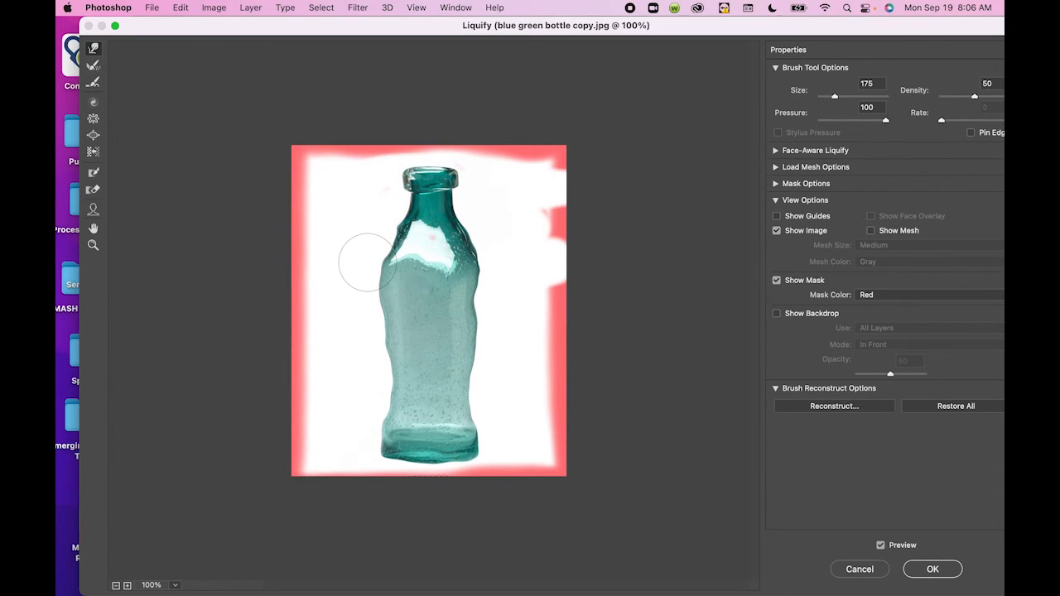
{"action": "left_click_drag", "start_coordinate": [378, 218], "coordinate": [386, 221]}
Step: Pucker both ends of the bottle's lip and the neck below it at brush size 100
{"action": "left_click", "coordinate": [93, 139]}
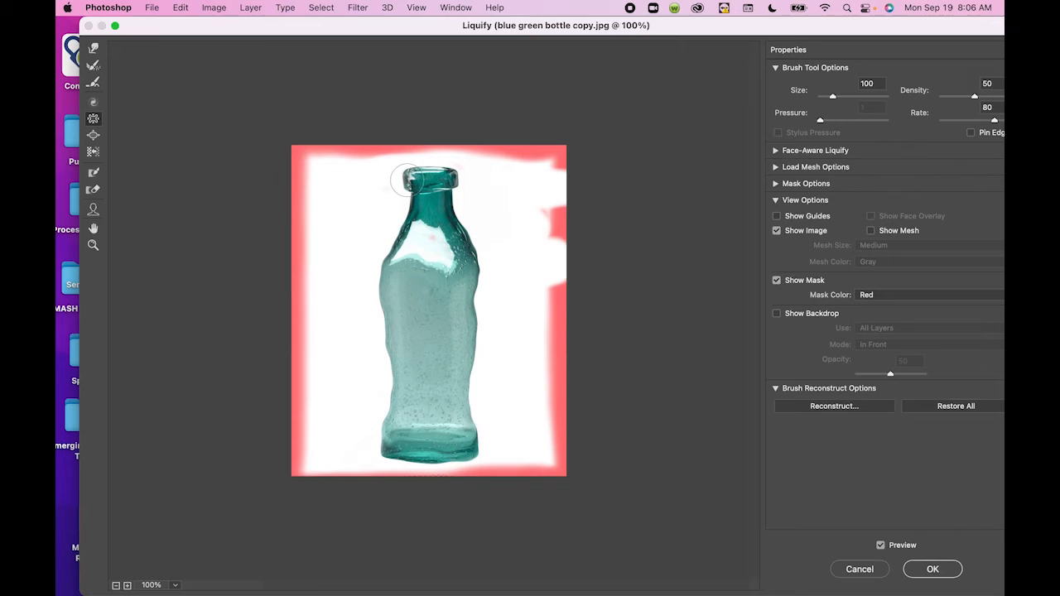
{"action": "left_click_drag", "start_coordinate": [407, 179], "coordinate": [413, 179]}
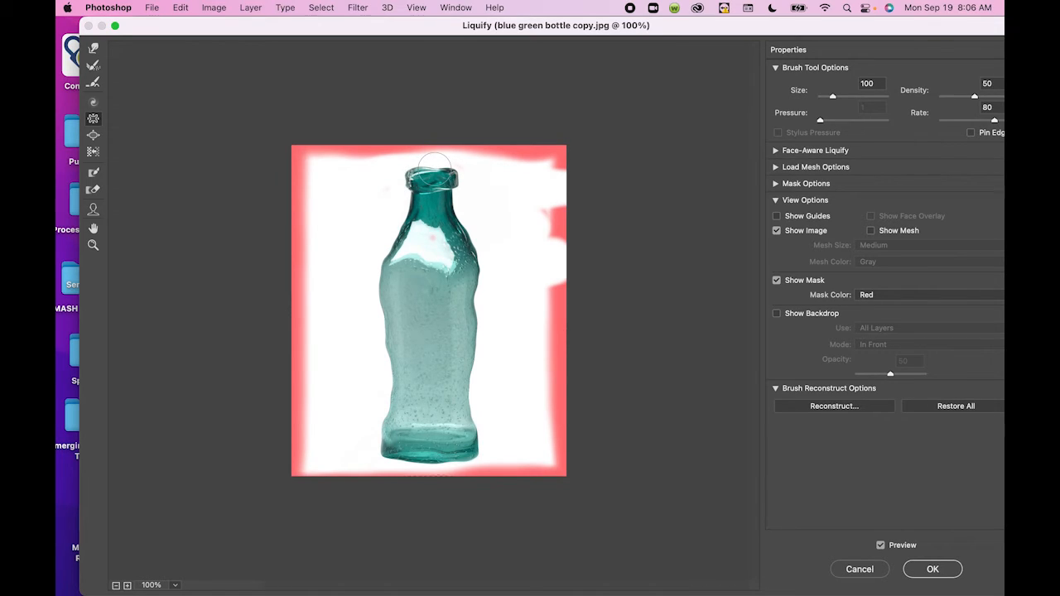
{"action": "mouse_move", "coordinate": [461, 182]}
{"action": "left_mouse_down"}
{"action": "mouse_move", "coordinate": [448, 193]}
{"action": "mouse_move", "coordinate": [427, 182]}
{"action": "left_mouse_up"}
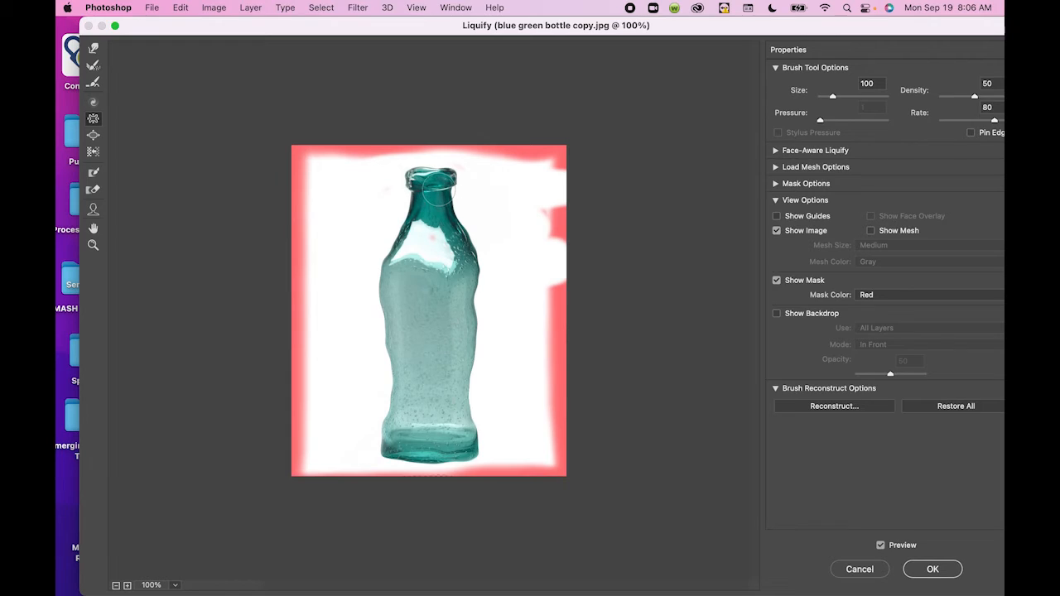
{"action": "mouse_move", "coordinate": [414, 172]}
{"action": "left_mouse_down"}
{"action": "mouse_move", "coordinate": [454, 184]}
{"action": "mouse_move", "coordinate": [421, 197]}
{"action": "mouse_move", "coordinate": [447, 207]}
{"action": "mouse_move", "coordinate": [461, 229]}
{"action": "left_mouse_up"}
Step: Slim the bottle's neck and shoulders and push the right side of the body inward with Forward Warp at brush size 175
{"action": "left_click", "coordinate": [92, 48]}
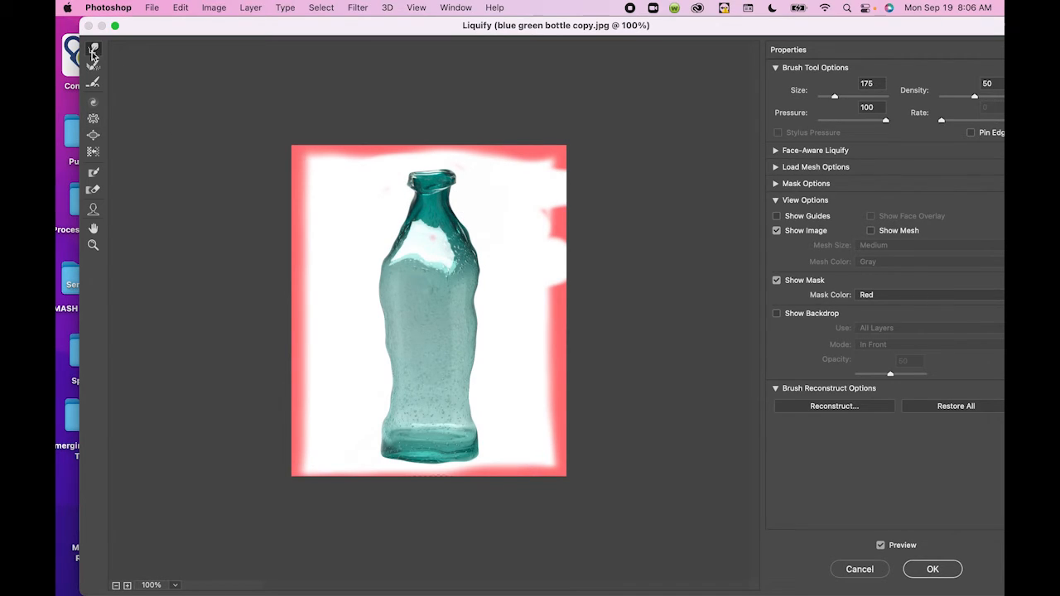
{"action": "mouse_move", "coordinate": [479, 225]}
{"action": "left_mouse_down"}
{"action": "mouse_move", "coordinate": [472, 218]}
{"action": "mouse_move", "coordinate": [495, 267]}
{"action": "mouse_move", "coordinate": [480, 248]}
{"action": "left_mouse_up"}
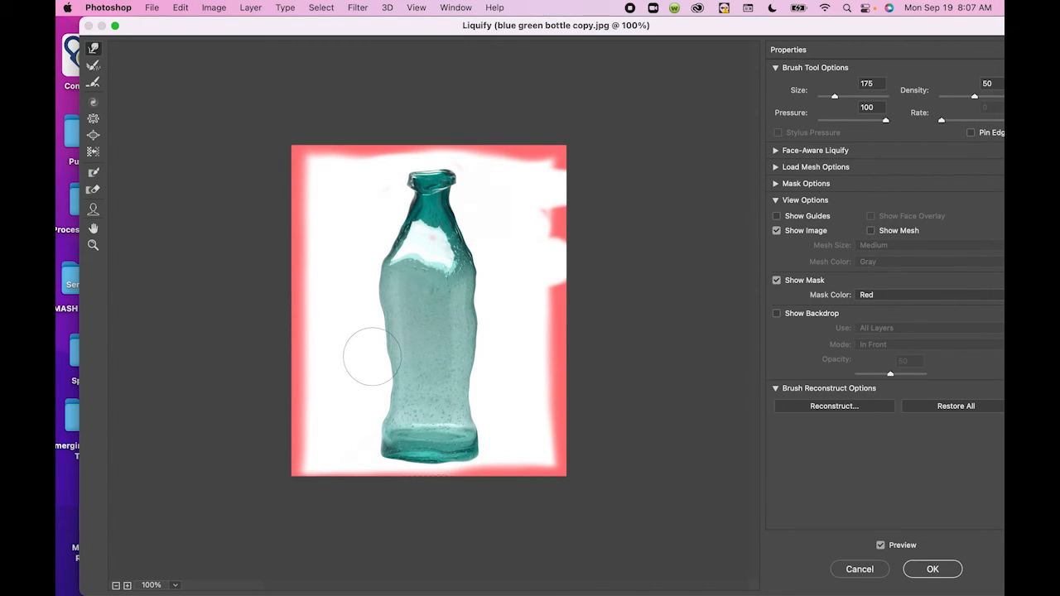
{"action": "mouse_move", "coordinate": [375, 250]}
{"action": "left_mouse_down"}
{"action": "mouse_move", "coordinate": [373, 236]}
{"action": "mouse_move", "coordinate": [407, 211]}
{"action": "left_mouse_up"}
{"action": "mouse_move", "coordinate": [476, 205]}
{"action": "left_mouse_down"}
{"action": "mouse_move", "coordinate": [462, 208]}
{"action": "mouse_move", "coordinate": [477, 238]}
{"action": "left_mouse_up"}
{"action": "left_click_drag", "start_coordinate": [492, 276], "coordinate": [487, 276]}
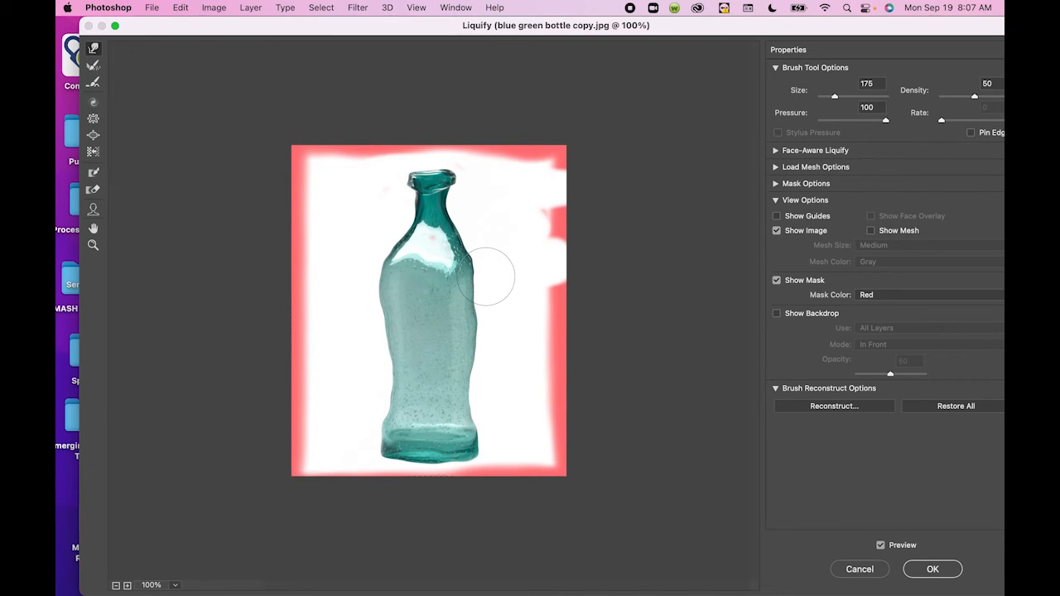
{"action": "left_click_drag", "start_coordinate": [501, 329], "coordinate": [489, 329]}
{"action": "left_click_drag", "start_coordinate": [489, 366], "coordinate": [478, 366]}
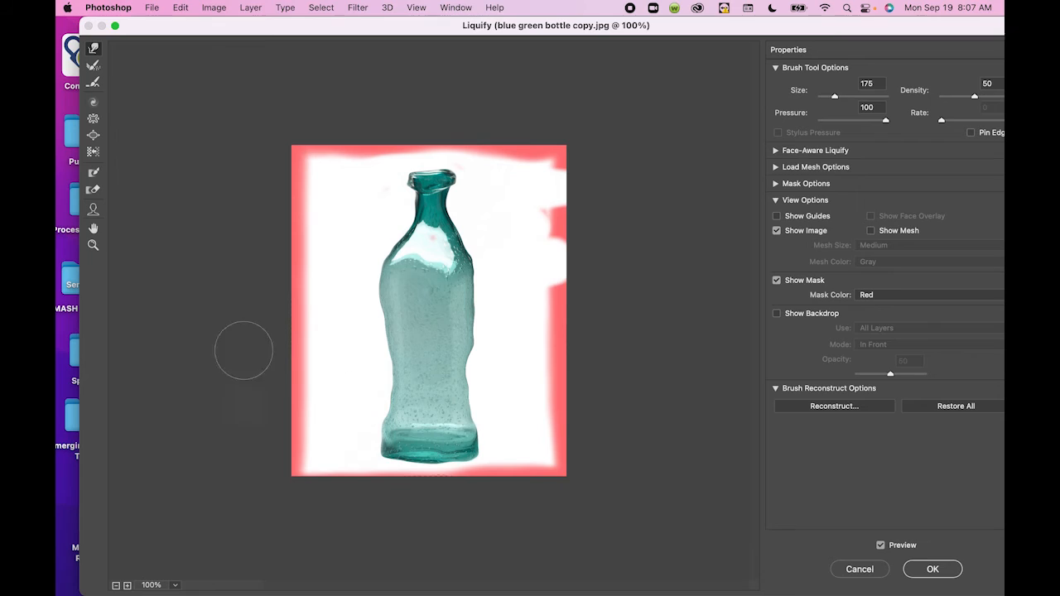
Step: Reconstruct the body's right edge at brush size 125 and push both sides of the body inward with Forward Warp at size 175
{"action": "left_click", "coordinate": [91, 66]}
{"action": "left_click_drag", "start_coordinate": [471, 329], "coordinate": [475, 369]}
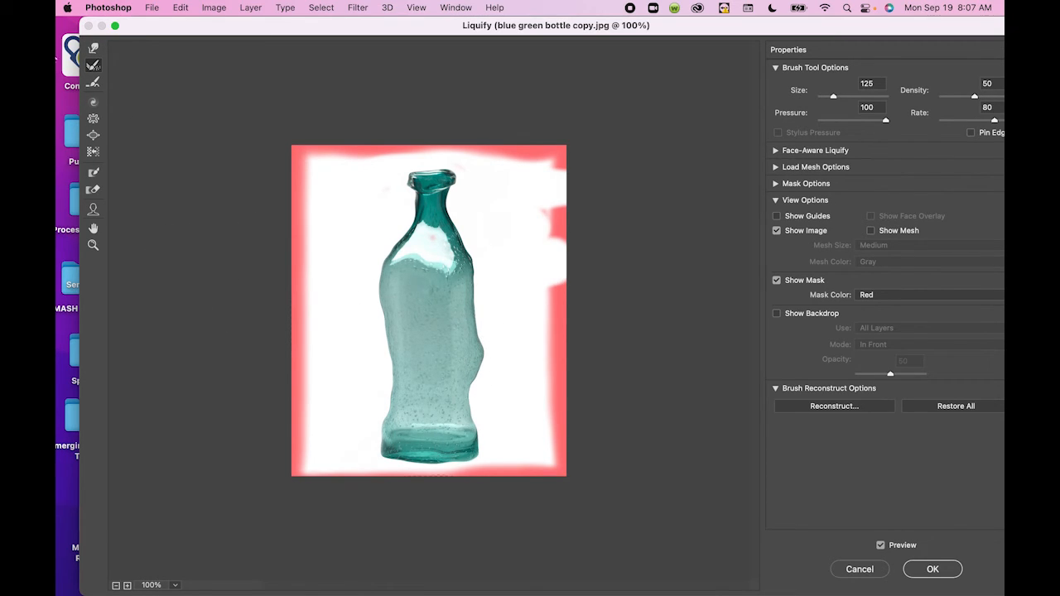
{"action": "left_click", "coordinate": [93, 48]}
{"action": "mouse_move", "coordinate": [516, 359]}
{"action": "left_mouse_down"}
{"action": "mouse_move", "coordinate": [482, 366]}
{"action": "mouse_move", "coordinate": [481, 345]}
{"action": "mouse_move", "coordinate": [470, 344]}
{"action": "mouse_move", "coordinate": [481, 325]}
{"action": "mouse_move", "coordinate": [469, 322]}
{"action": "mouse_move", "coordinate": [472, 367]}
{"action": "mouse_move", "coordinate": [462, 345]}
{"action": "mouse_move", "coordinate": [501, 350]}
{"action": "mouse_move", "coordinate": [479, 348]}
{"action": "mouse_move", "coordinate": [487, 478]}
{"action": "mouse_move", "coordinate": [478, 464]}
{"action": "mouse_move", "coordinate": [432, 477]}
{"action": "mouse_move", "coordinate": [417, 465]}
{"action": "mouse_move", "coordinate": [432, 479]}
{"action": "mouse_move", "coordinate": [385, 468]}
{"action": "mouse_move", "coordinate": [356, 446]}
{"action": "mouse_move", "coordinate": [374, 401]}
{"action": "left_mouse_up"}
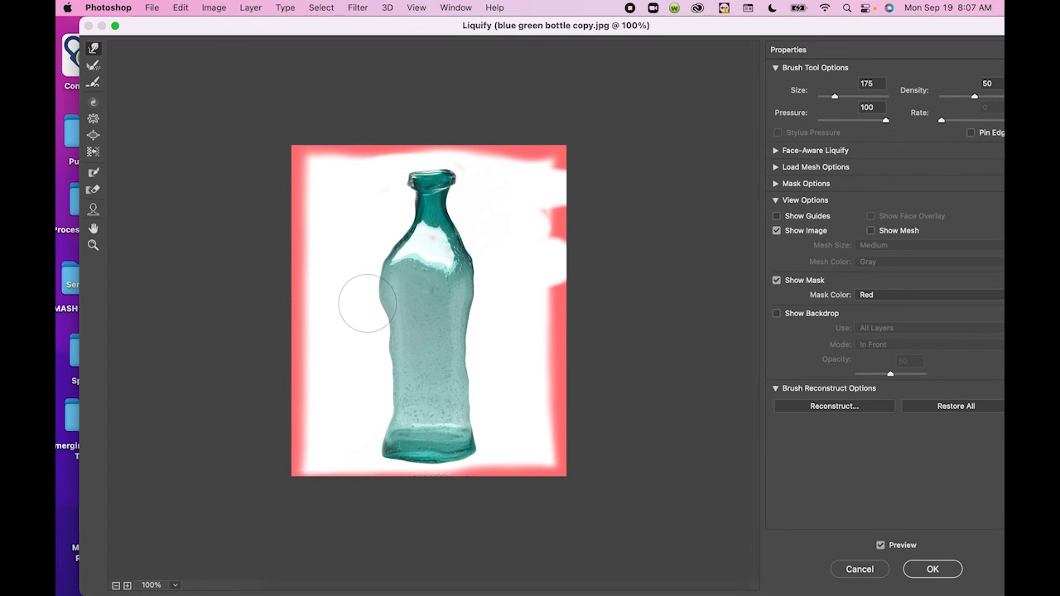
{"action": "mouse_move", "coordinate": [377, 286]}
{"action": "left_mouse_down"}
{"action": "mouse_move", "coordinate": [401, 249]}
{"action": "mouse_move", "coordinate": [381, 323]}
{"action": "mouse_move", "coordinate": [390, 324]}
{"action": "mouse_move", "coordinate": [393, 361]}
{"action": "left_mouse_up"}
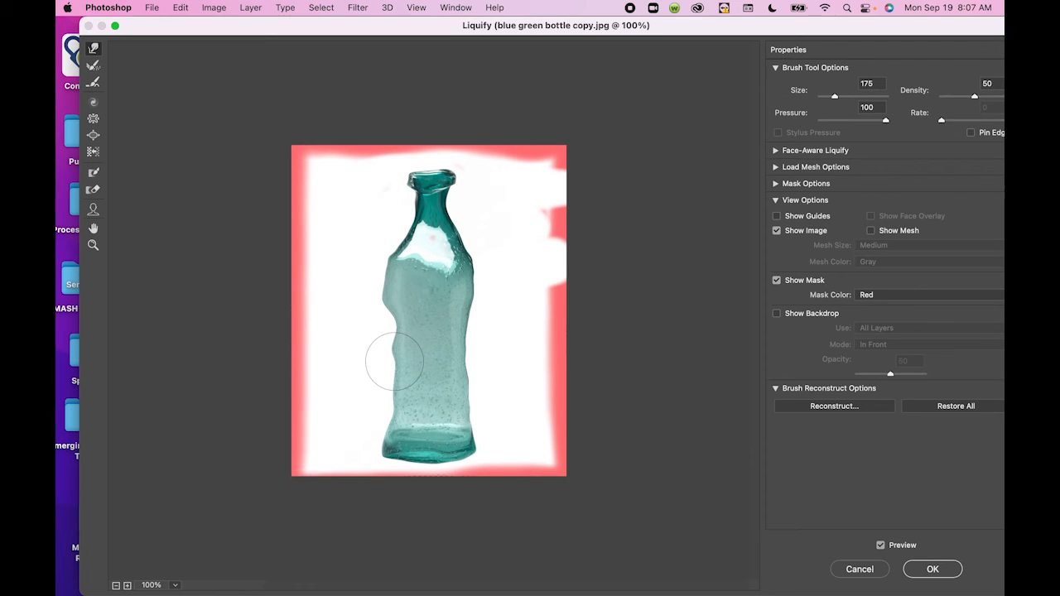
Step: Reconstruct the dented left side of the body and the bottle's lip at brush size 125
{"action": "left_click", "coordinate": [94, 64]}
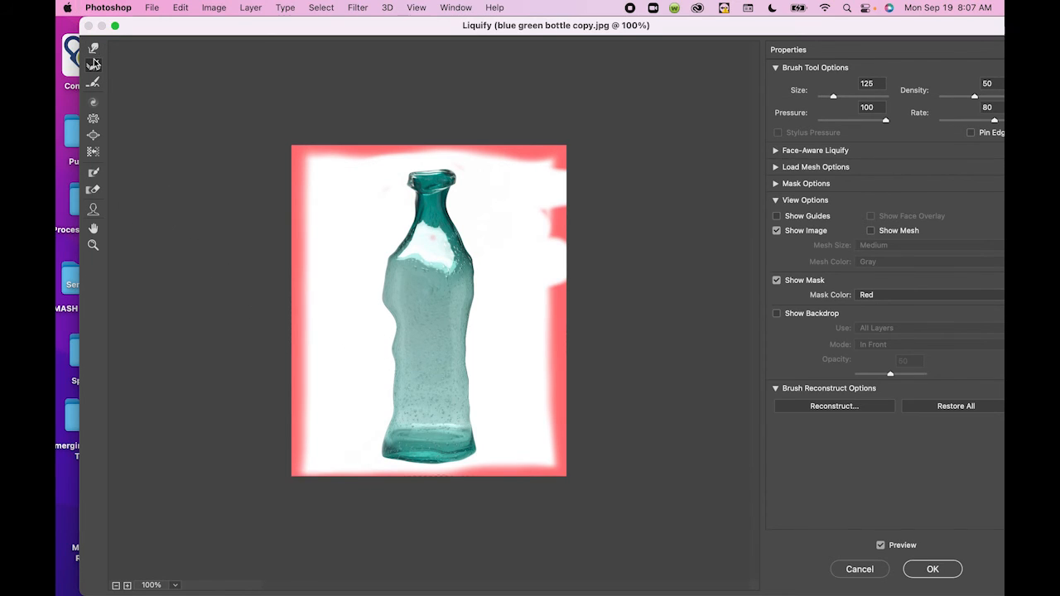
{"action": "mouse_move", "coordinate": [398, 321]}
{"action": "left_mouse_down"}
{"action": "mouse_move", "coordinate": [400, 373]}
{"action": "mouse_move", "coordinate": [399, 294]}
{"action": "left_mouse_up"}
{"action": "mouse_move", "coordinate": [409, 195]}
{"action": "left_mouse_down"}
{"action": "mouse_move", "coordinate": [416, 162]}
{"action": "mouse_move", "coordinate": [447, 178]}
{"action": "left_mouse_up"}
Step: Straighten the bottle's lip and upper neck with short Forward Warp strokes at brush size 175
{"action": "left_click", "coordinate": [92, 48]}
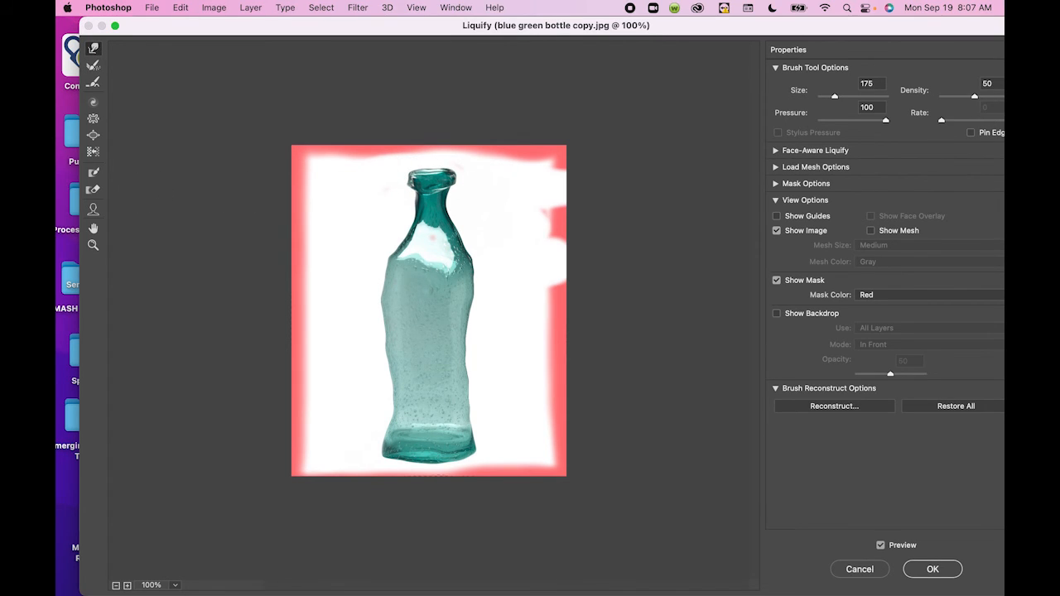
{"action": "left_click_drag", "start_coordinate": [458, 169], "coordinate": [454, 172]}
{"action": "mouse_move", "coordinate": [429, 219]}
{"action": "left_mouse_down"}
{"action": "mouse_move", "coordinate": [433, 193]}
{"action": "mouse_move", "coordinate": [410, 177]}
{"action": "left_mouse_up"}
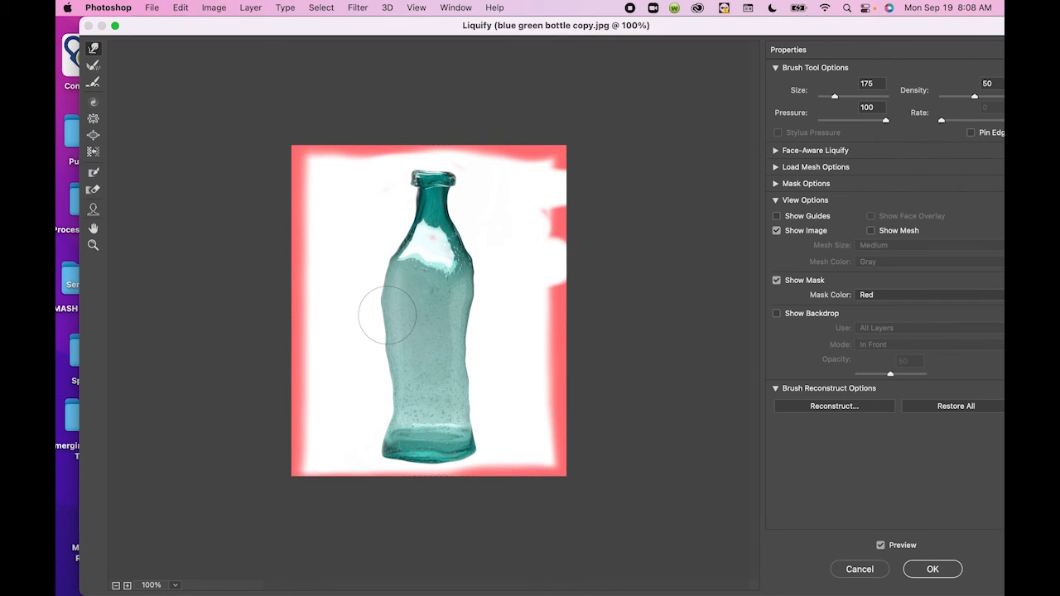
Step: Smooth both sides of the bottle and its lip with the Smooth tool at brush size 100 and apply the Liquify filter
{"action": "left_click", "coordinate": [95, 81]}
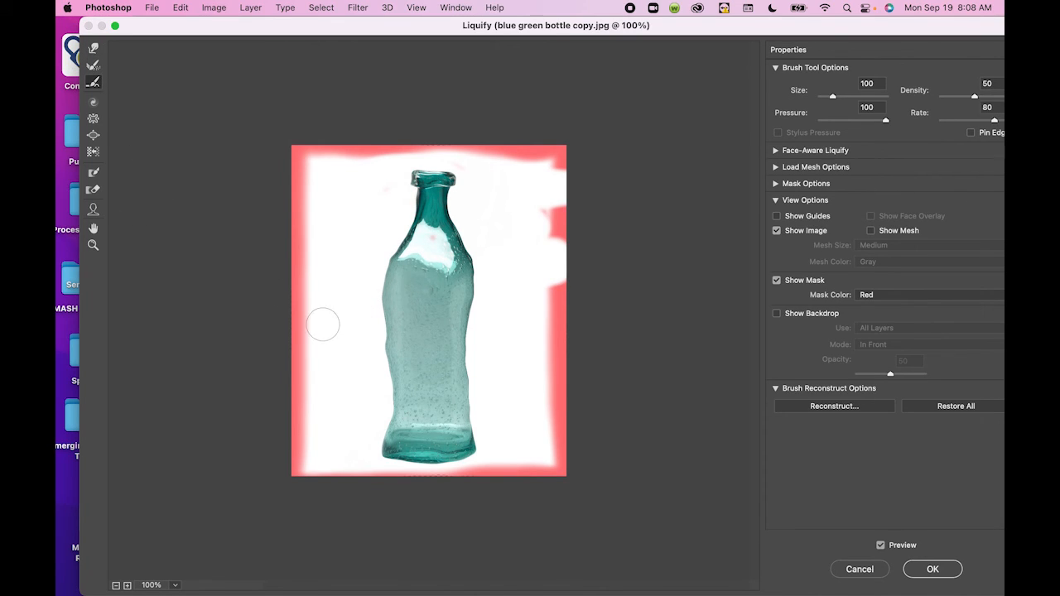
{"action": "mouse_move", "coordinate": [392, 262]}
{"action": "left_mouse_down"}
{"action": "mouse_move", "coordinate": [396, 397]}
{"action": "mouse_move", "coordinate": [381, 267]}
{"action": "mouse_move", "coordinate": [391, 435]}
{"action": "left_mouse_up"}
{"action": "mouse_move", "coordinate": [477, 290]}
{"action": "left_mouse_down"}
{"action": "mouse_move", "coordinate": [488, 447]}
{"action": "mouse_move", "coordinate": [467, 362]}
{"action": "mouse_move", "coordinate": [473, 222]}
{"action": "mouse_move", "coordinate": [473, 286]}
{"action": "mouse_move", "coordinate": [442, 208]}
{"action": "mouse_move", "coordinate": [421, 181]}
{"action": "mouse_move", "coordinate": [414, 191]}
{"action": "mouse_move", "coordinate": [452, 176]}
{"action": "left_mouse_up"}
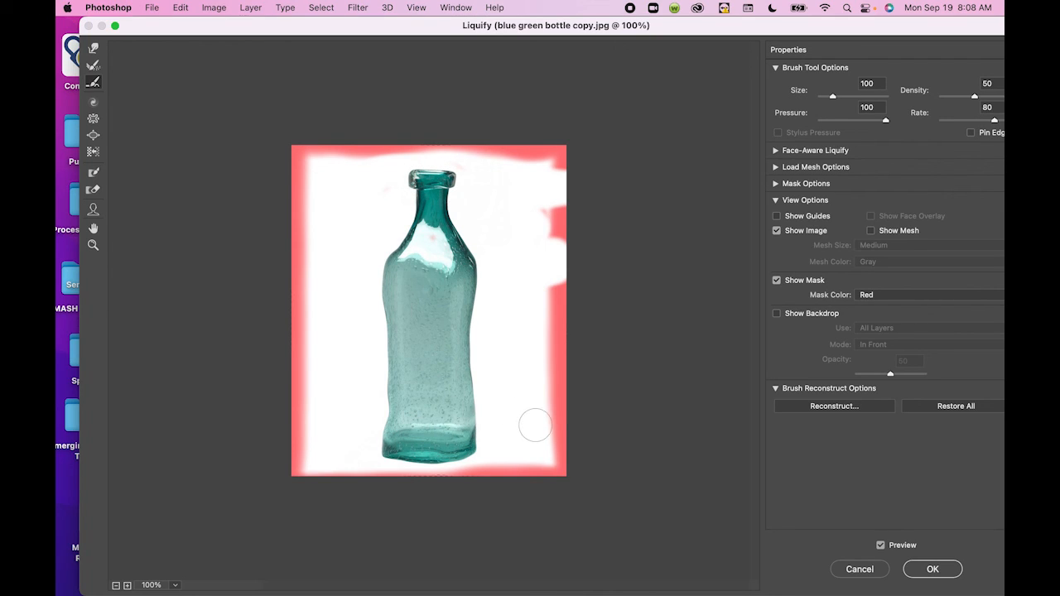
{"action": "left_click", "coordinate": [919, 568]}
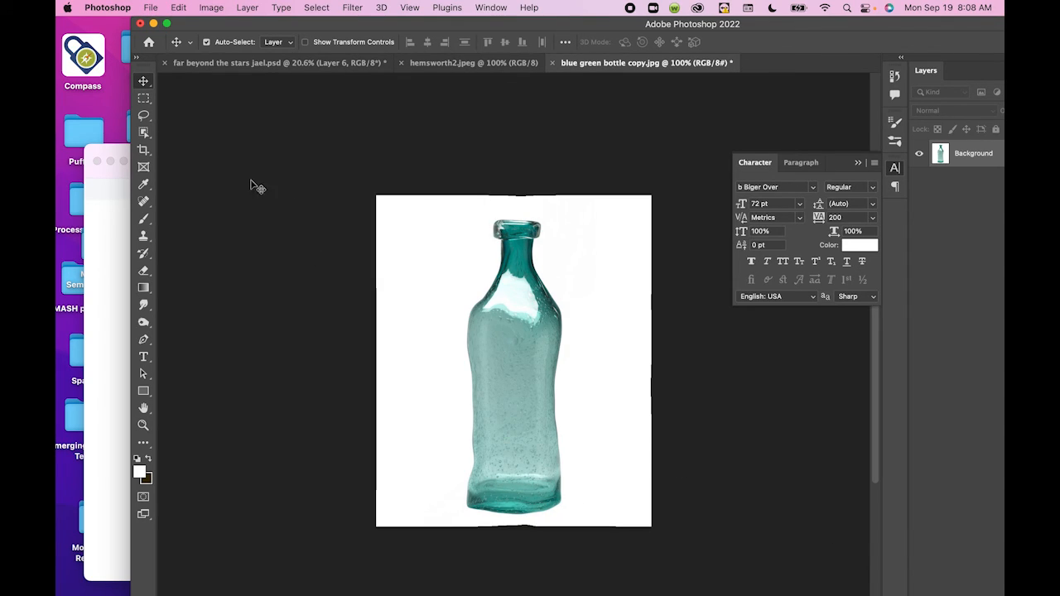
{"action": "left_click", "coordinate": [98, 8]}
{"action": "left_click", "coordinate": [151, 8]}
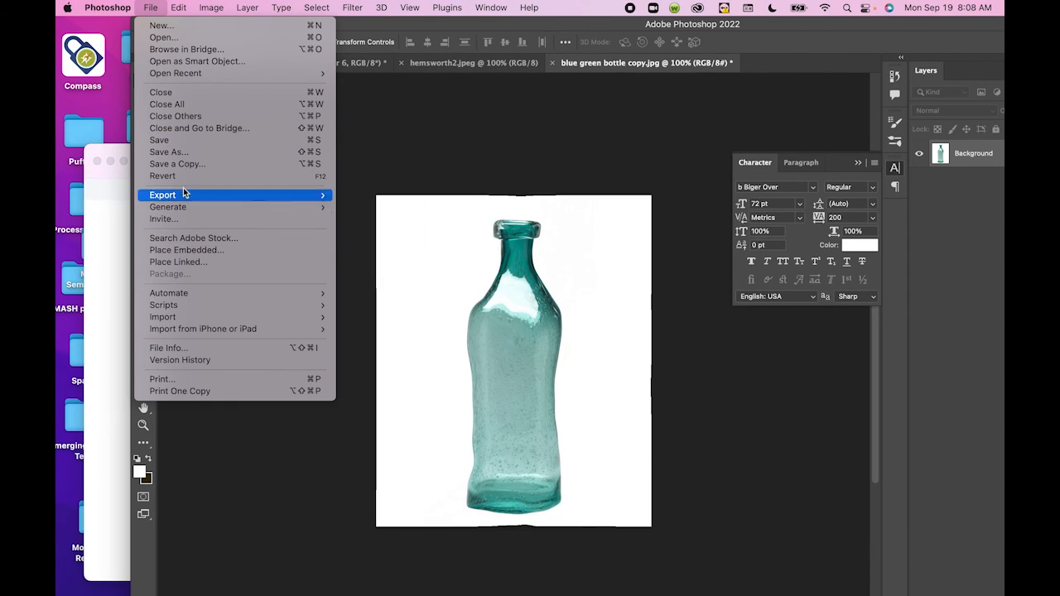
{"action": "left_click", "coordinate": [543, 115]}
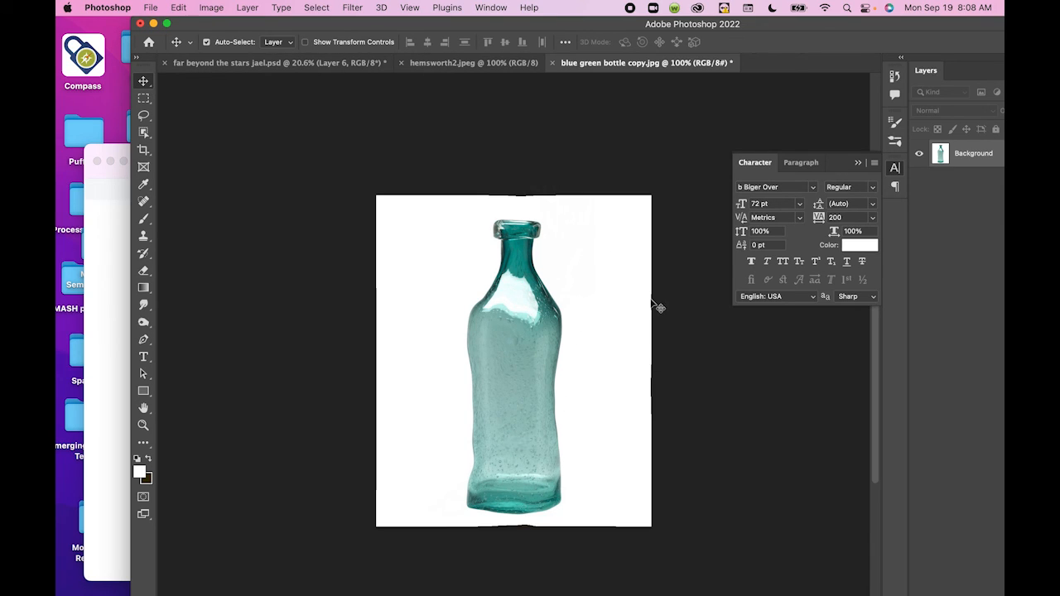
Step: Switch to Chrome, search Google for "coke bottle" in a new tab, and return to the bottle image in Photoshop
{"action": "mouse_move", "coordinate": [229, 593]}
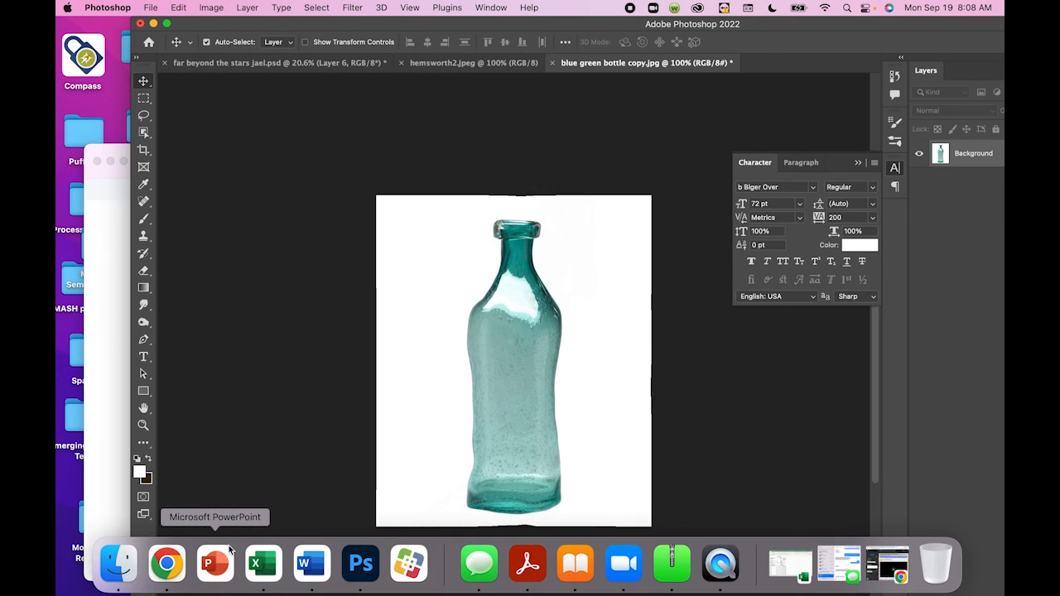
{"action": "left_click", "coordinate": [164, 589]}
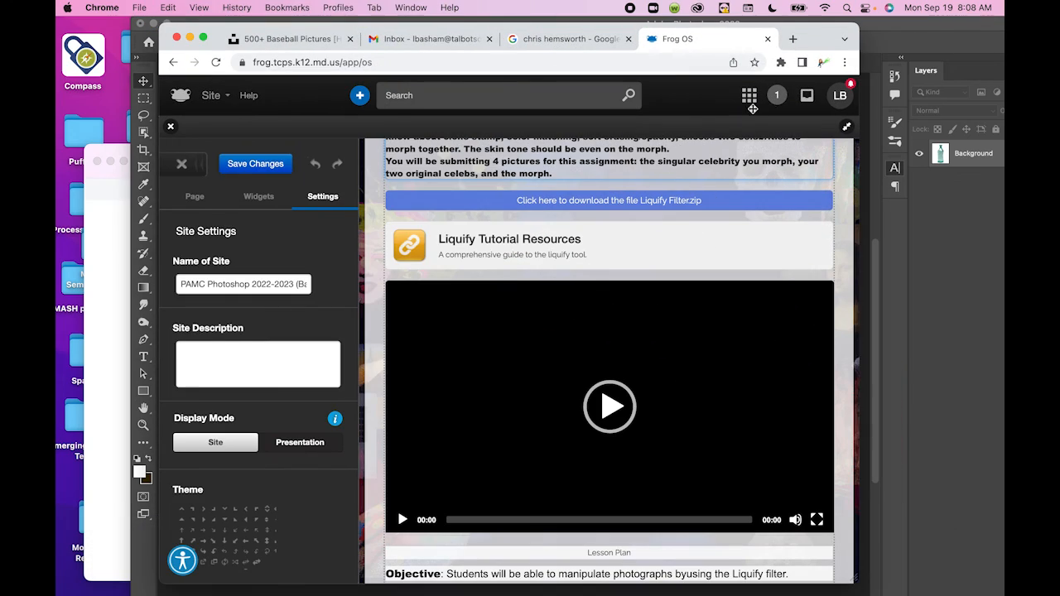
{"action": "left_click", "coordinate": [795, 39]}
{"action": "type", "text": "coke bottl"}
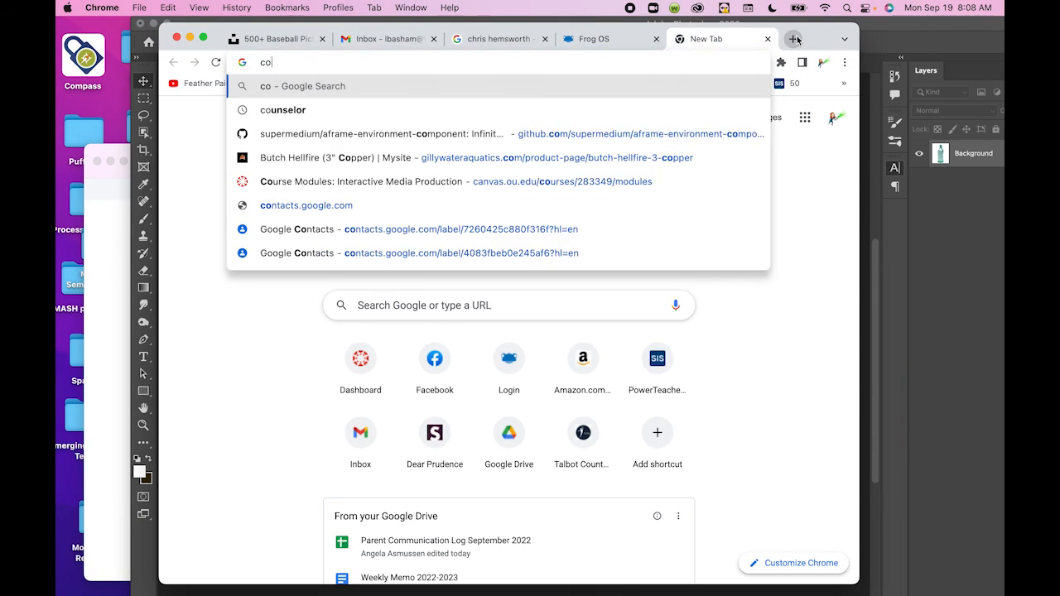
{"action": "key", "text": "Return"}
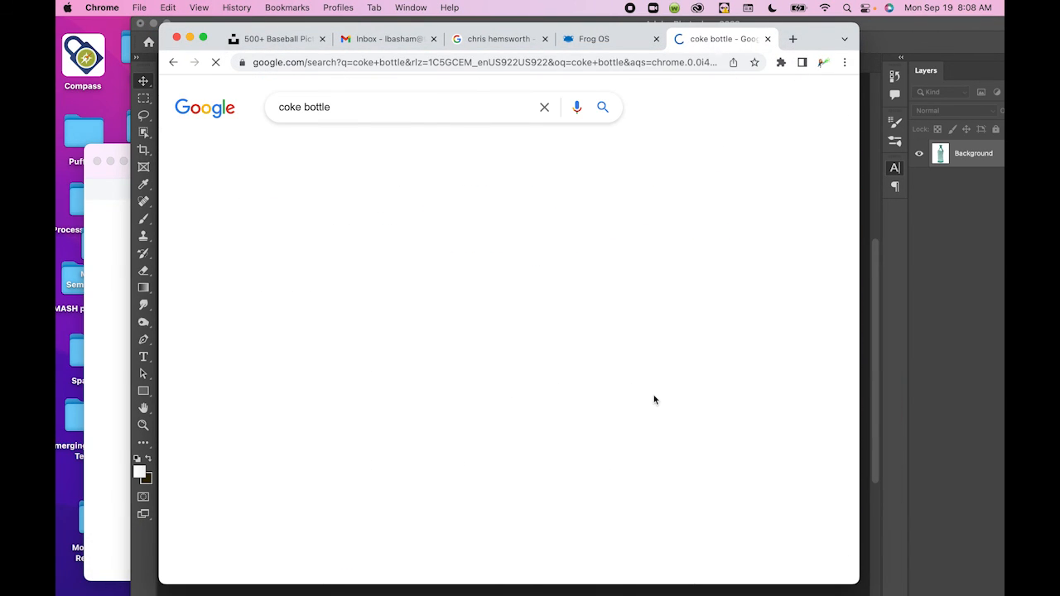
{"action": "left_click", "coordinate": [882, 317]}
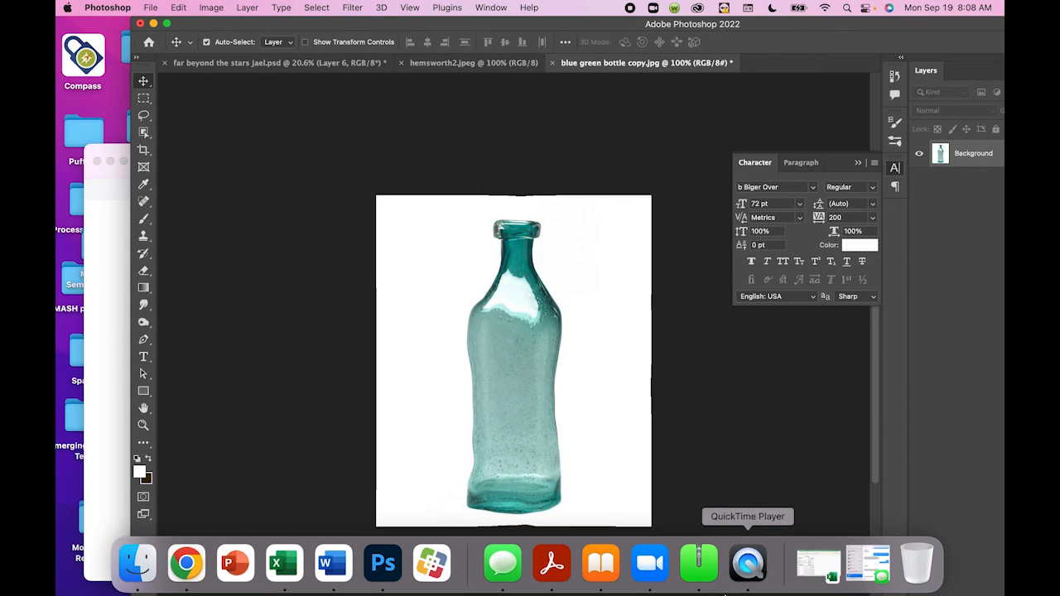